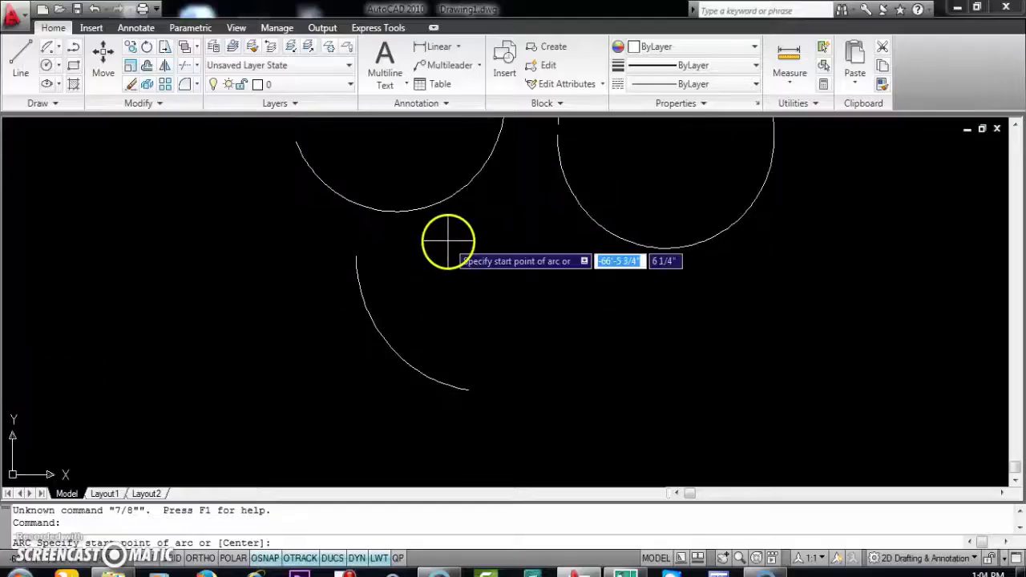
# - Pan the view slightly and open the Circle dropdown listing the circle drawing methods
pyautogui.moveTo(405, 363); pyautogui.dragTo(474, 327, button='middle')
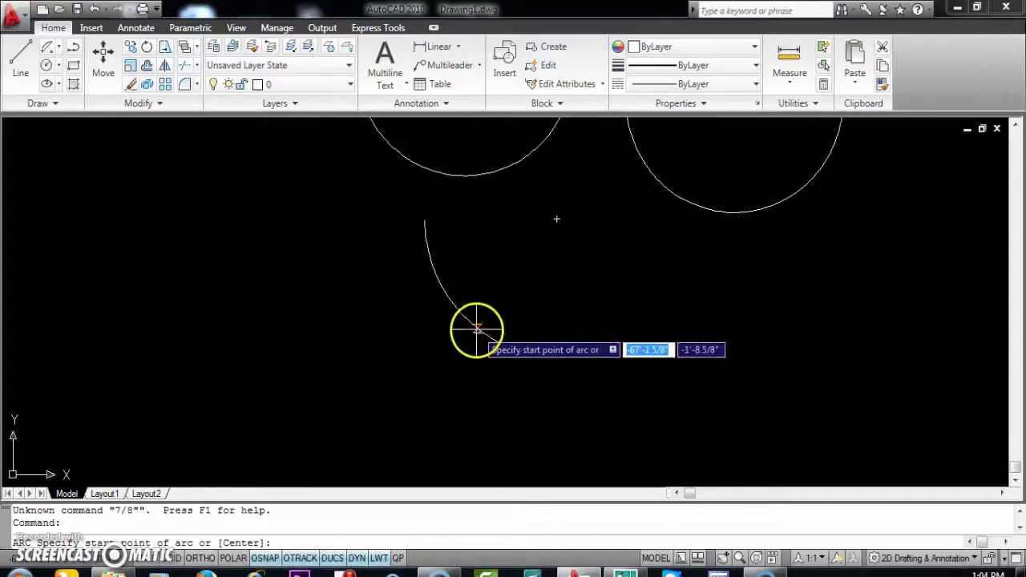
pyautogui.click(60, 66)
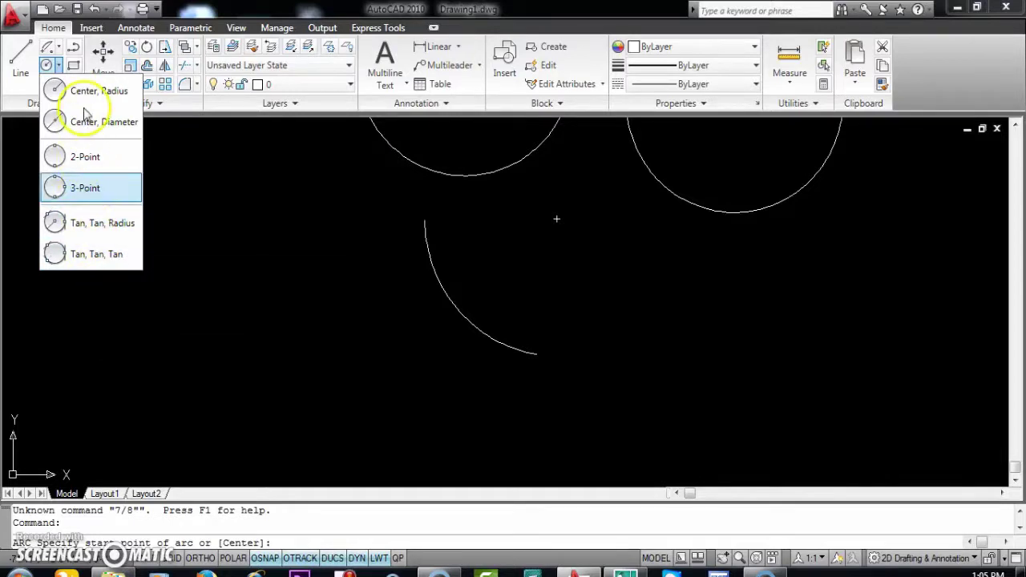
# - Drop the unfinished arc, expand the Draw panel's extra tools, try Construction Line, then start Line
pyautogui.click(57, 69)
pyautogui.click(58, 68)
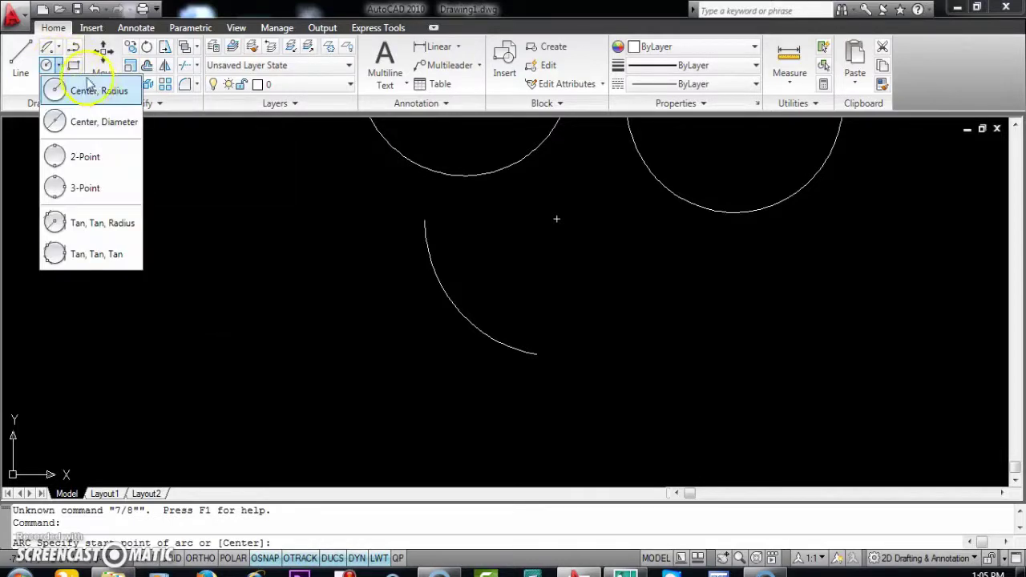
pyautogui.click(23, 102)
pyautogui.click(52, 107)
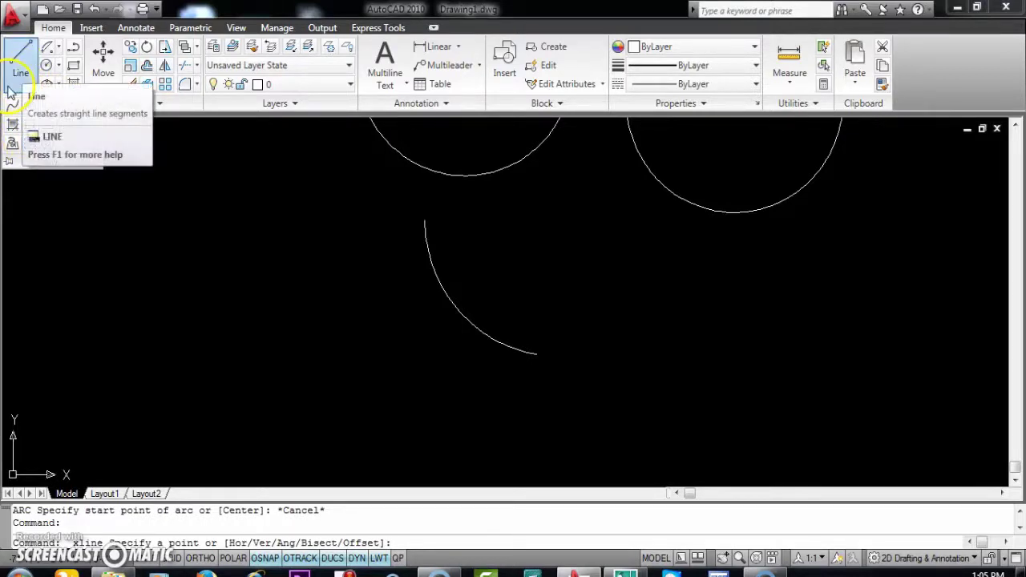
pyautogui.click(20, 60)
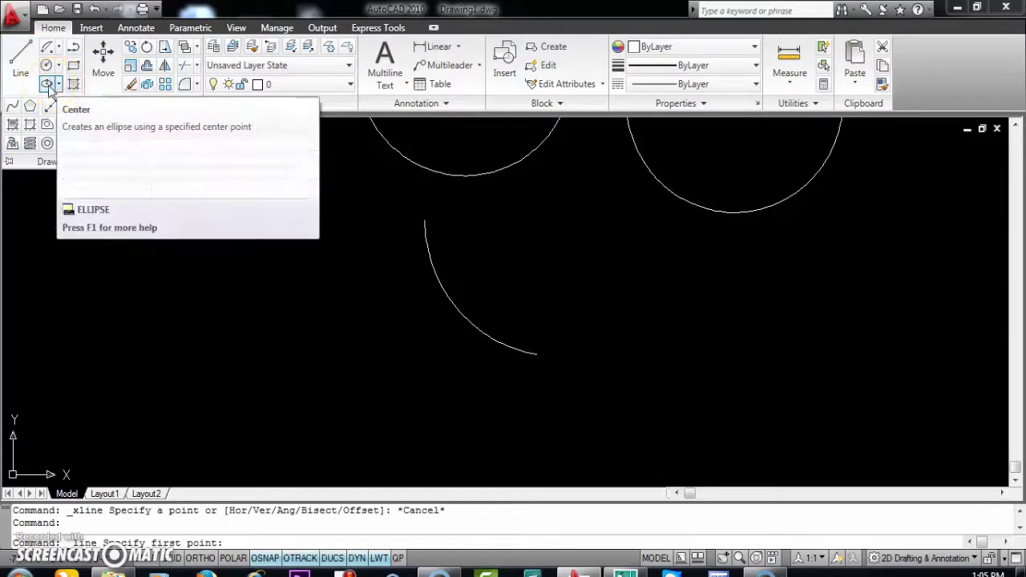
pyautogui.moveTo(47, 85)
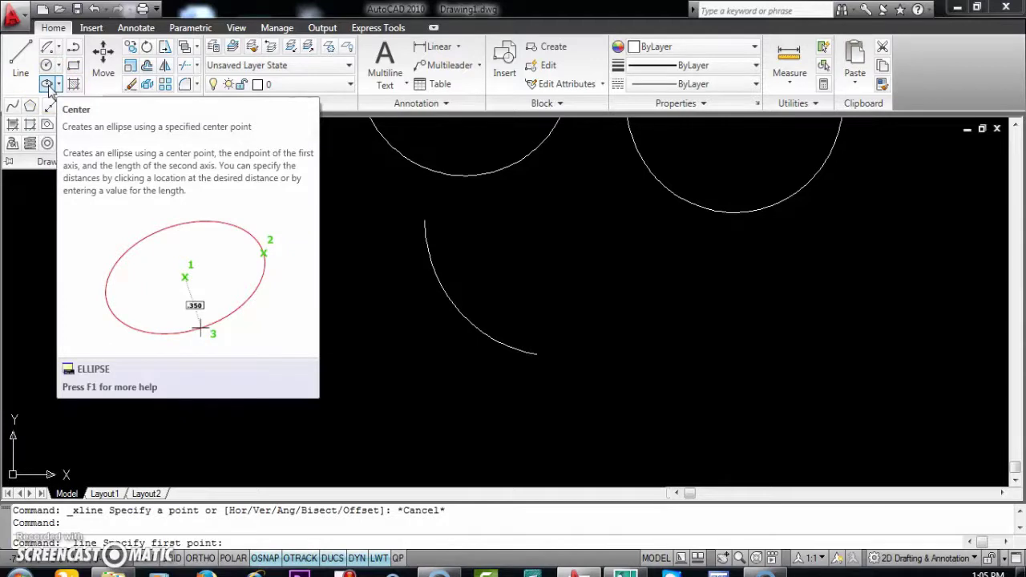
# - With EL and Ortho on, draw an ellipse with a 24-unit horizontal axis and 12 other-axis distance
pyautogui.click(46, 85)
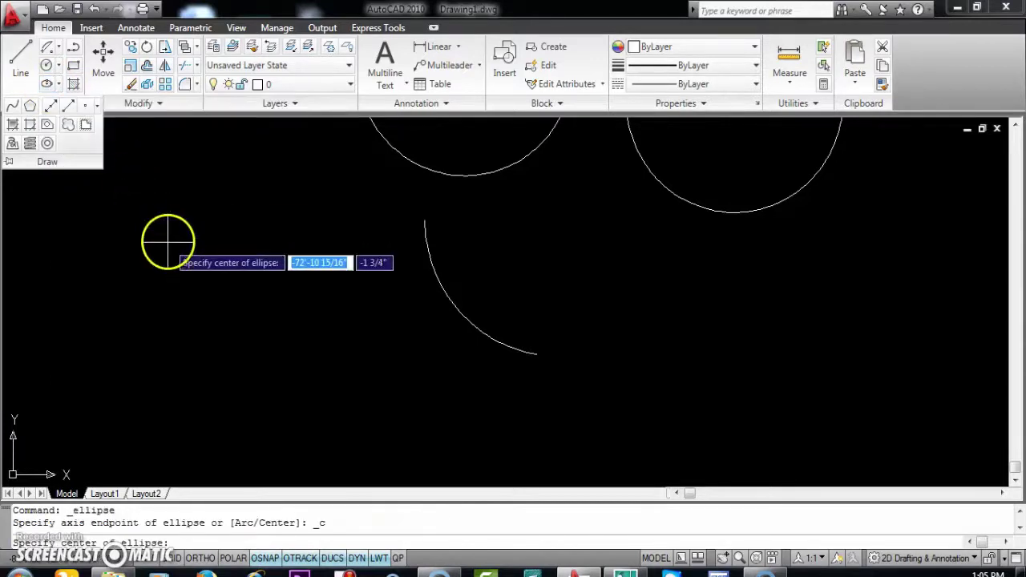
pyautogui.press('Escape')
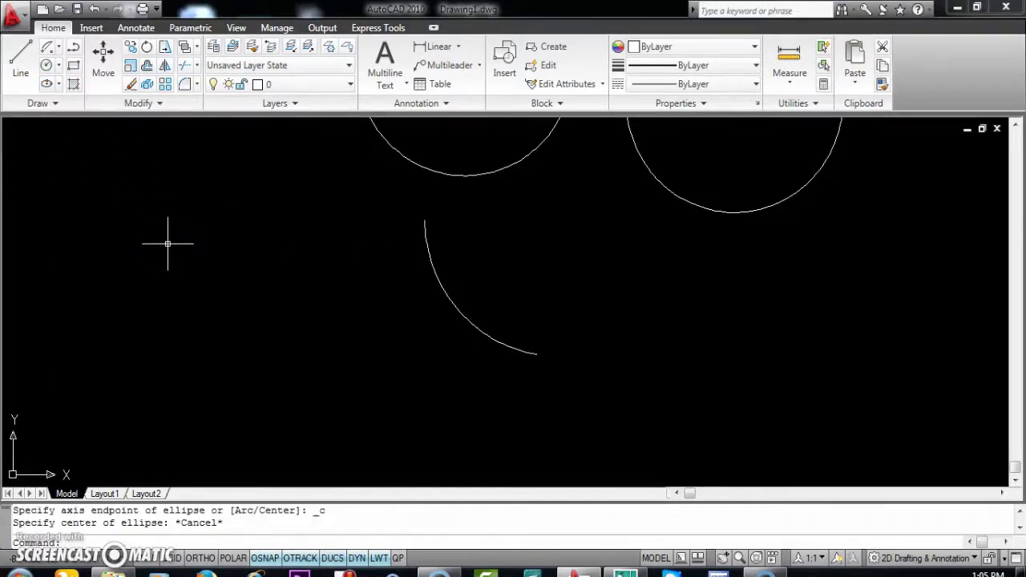
pyautogui.write('e')
pyautogui.press('Return')
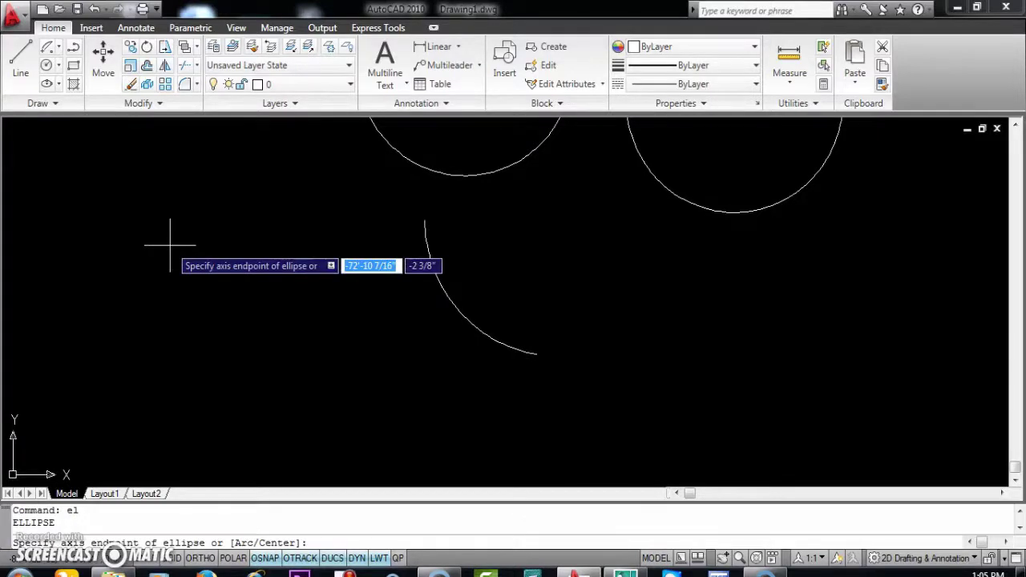
pyautogui.click(119, 284)
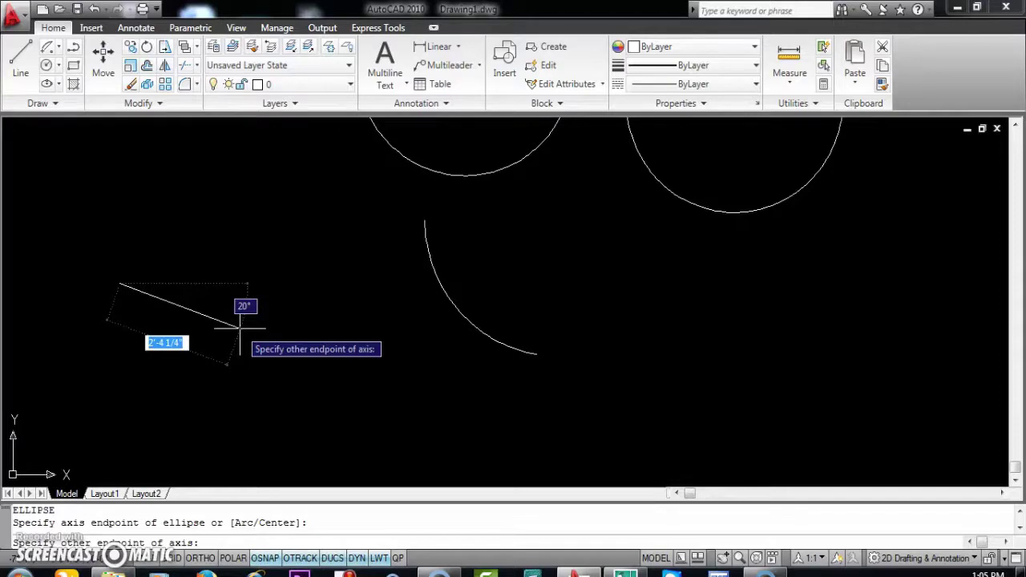
pyautogui.press('F8')
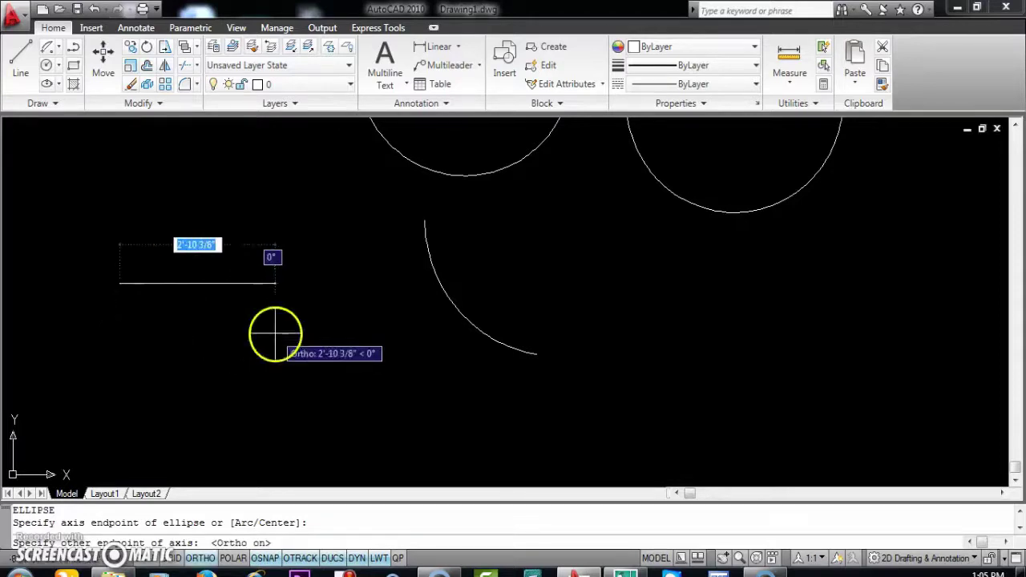
pyautogui.write('24')
pyautogui.press('Return')
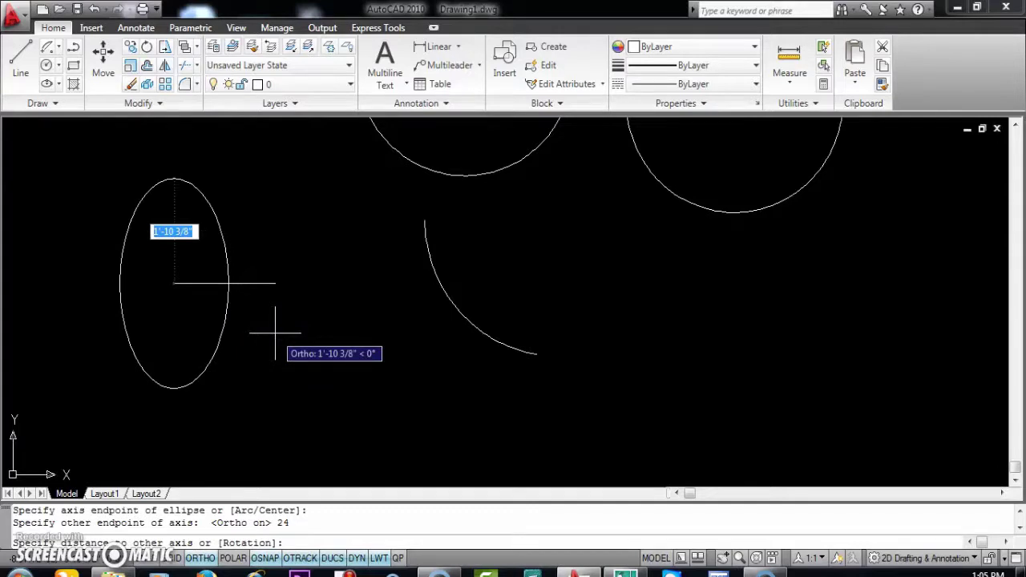
pyautogui.write('12')
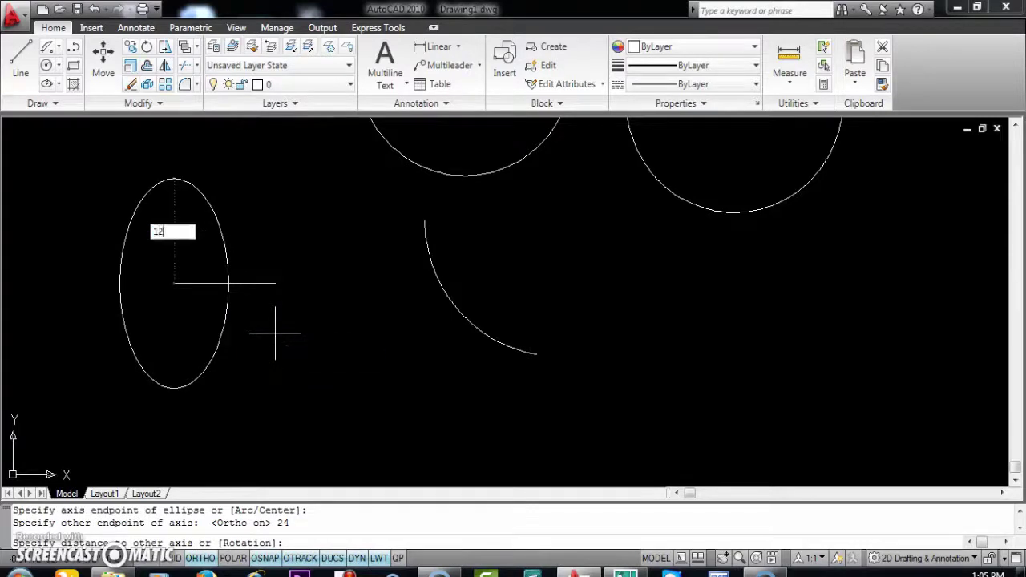
pyautogui.press('Return')
pyautogui.scroll(2, 321, 365)
# - Pull the circle's right grip inward and raise its top grip, turning it into a tall ellipse
pyautogui.scroll(2, 239, 312)
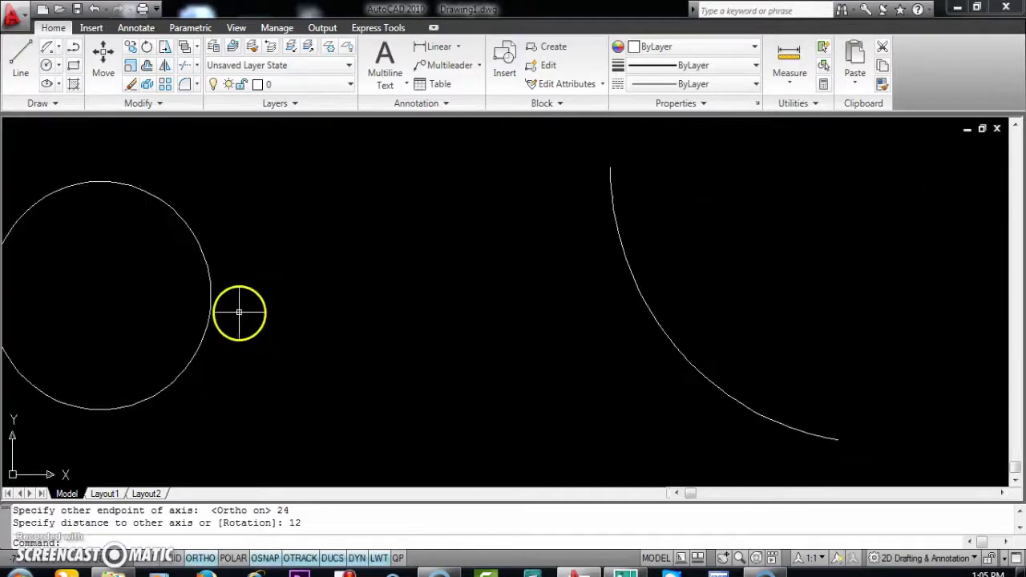
pyautogui.moveTo(239, 312); pyautogui.dragTo(458, 293, button='middle')
pyautogui.click(461, 291)
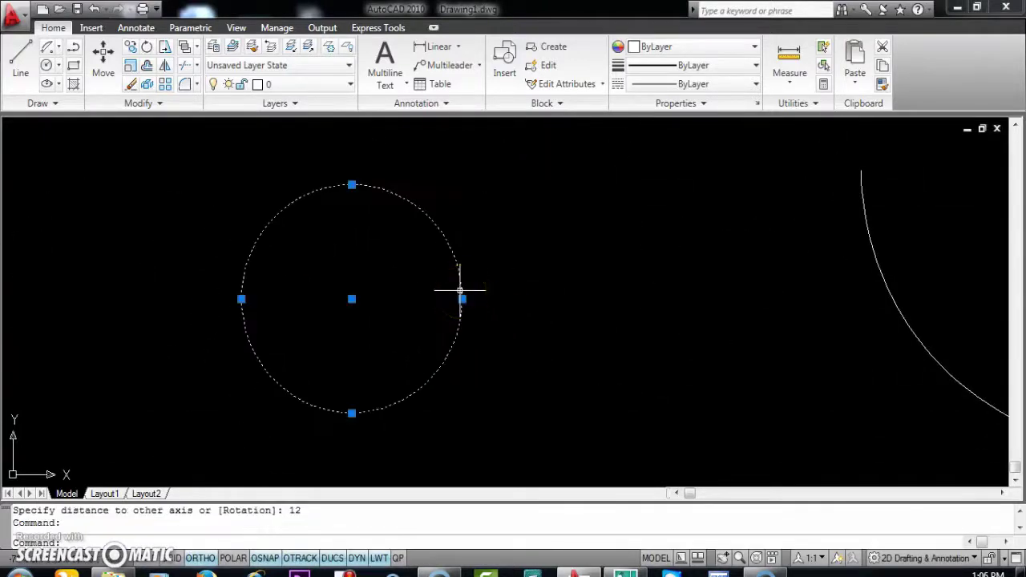
pyautogui.moveTo(461, 291); pyautogui.dragTo(456, 335, button='middle')
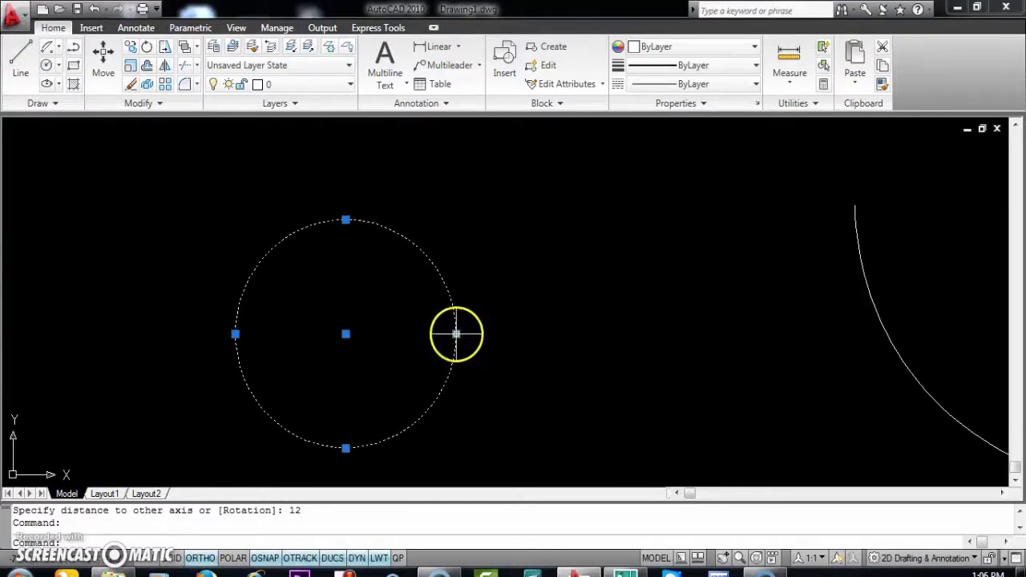
pyautogui.click(456, 334)
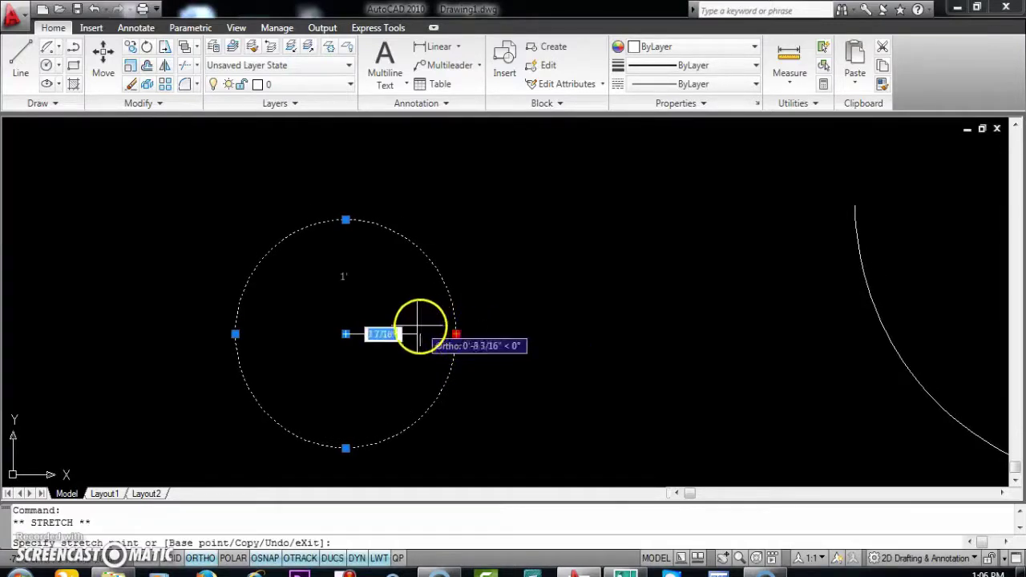
pyautogui.click(397, 334)
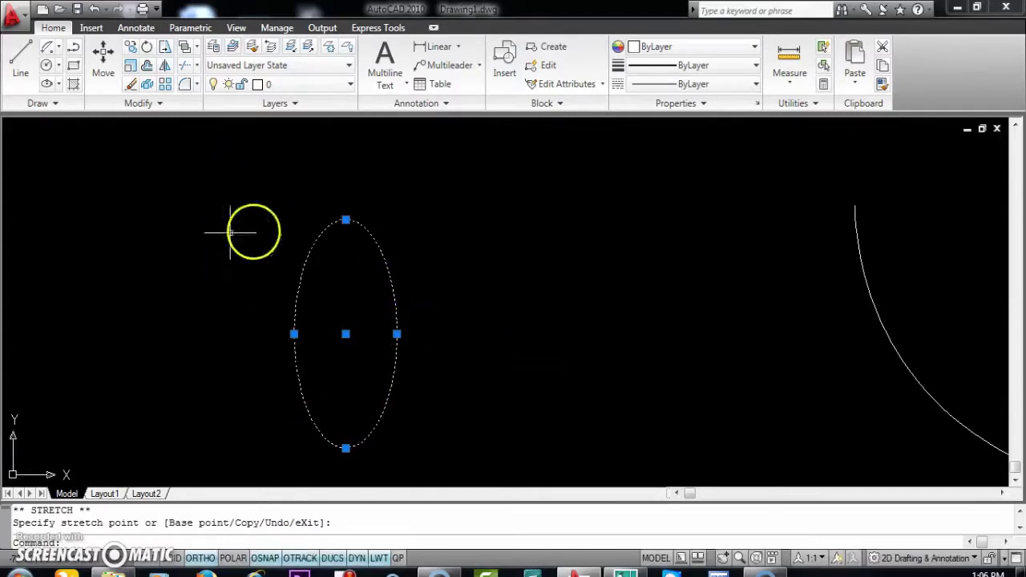
pyautogui.moveTo(378, 374); pyautogui.dragTo(358, 345, button='middle')
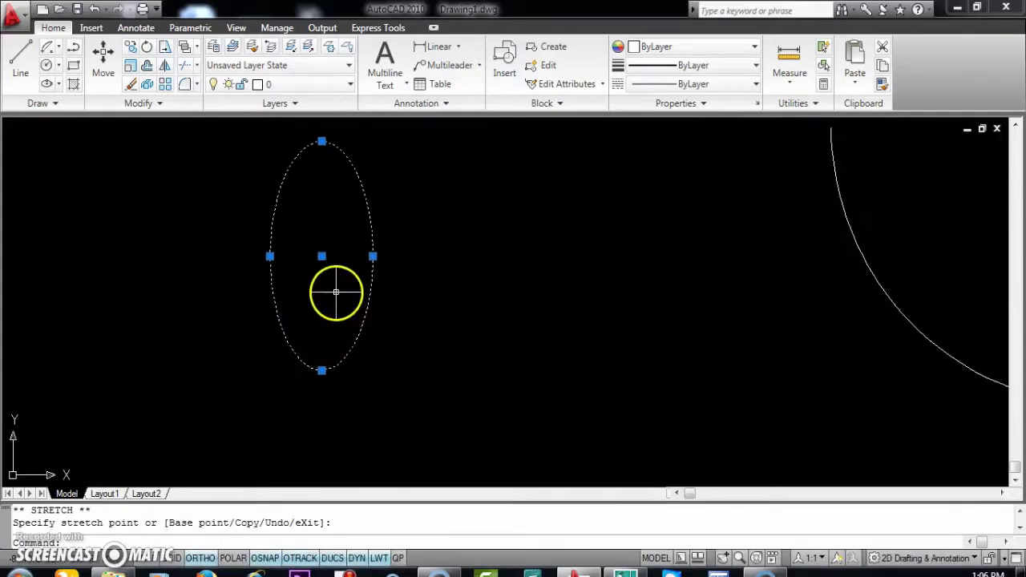
pyautogui.scroll(2, 357, 345)
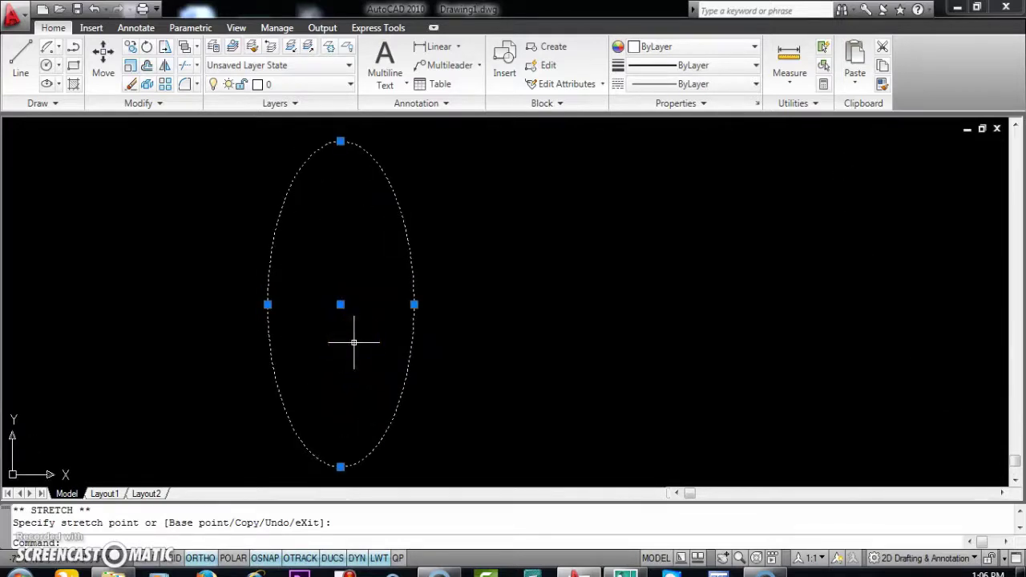
pyautogui.moveTo(353, 343); pyautogui.dragTo(380, 347, button='middle')
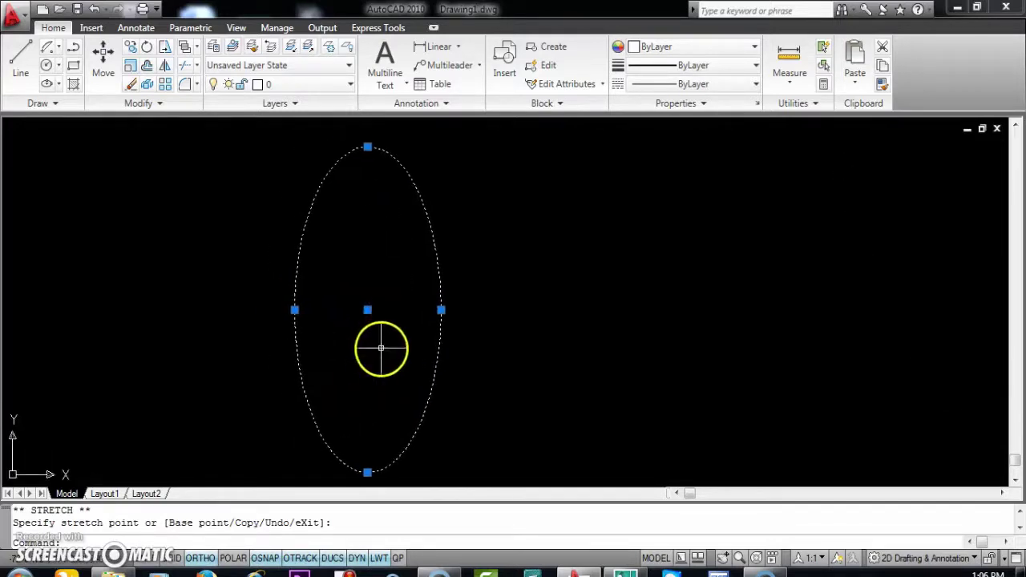
pyautogui.click(368, 146)
pyautogui.moveTo(396, 204); pyautogui.dragTo(416, 382, button='middle')
pyautogui.click(381, 191)
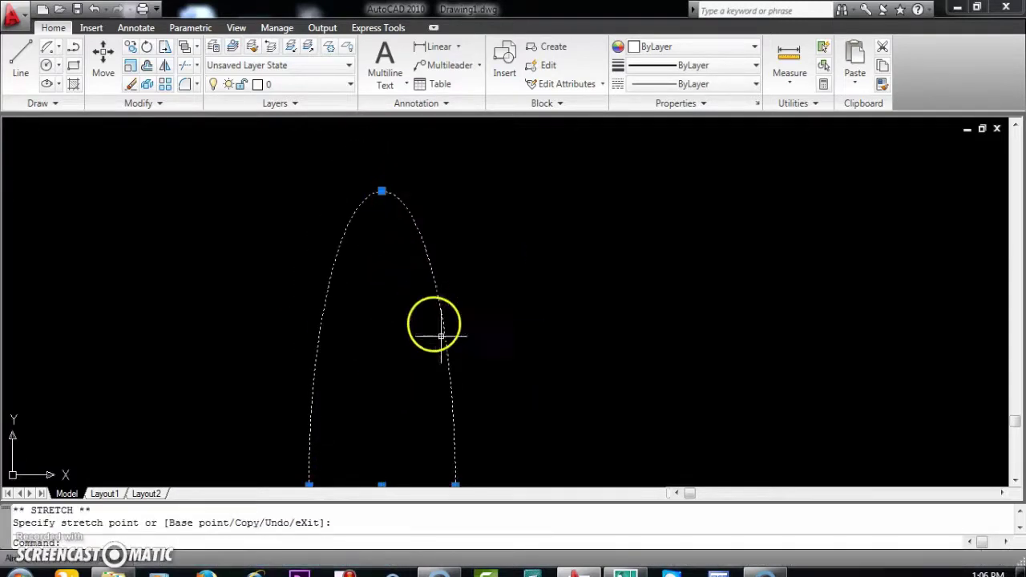
# - Drag the ellipse's right grip far outward so it becomes wider than tall
pyautogui.moveTo(441, 336); pyautogui.dragTo(430, 236, button='middle')
pyautogui.moveTo(442, 399); pyautogui.dragTo(449, 286, button='middle')
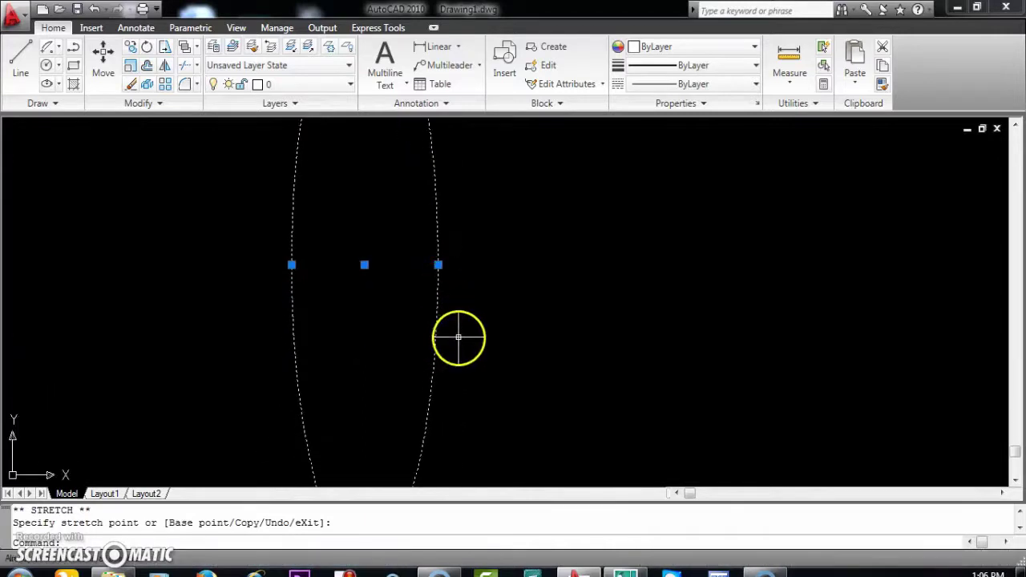
pyautogui.click(438, 264)
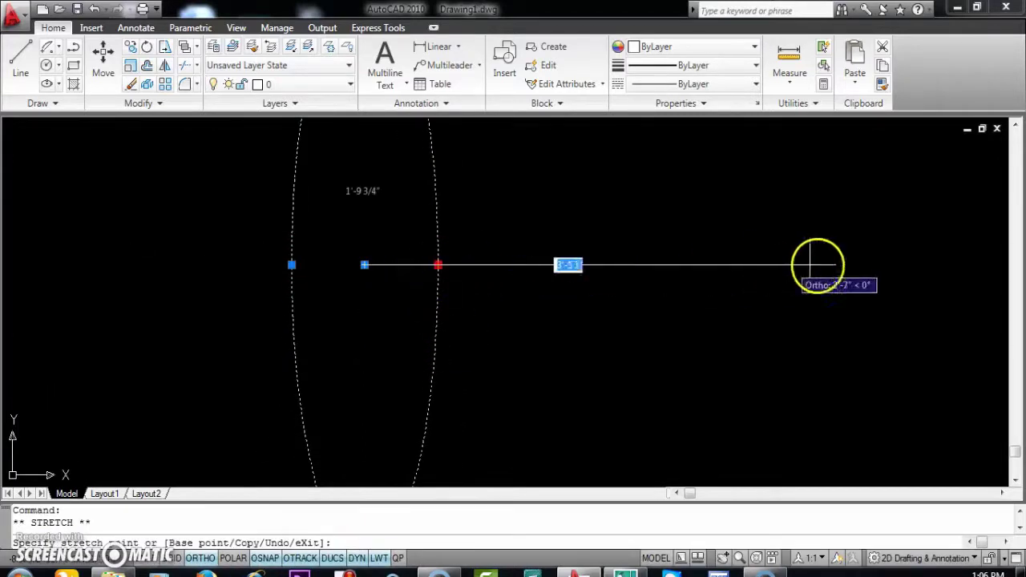
pyautogui.click(864, 265)
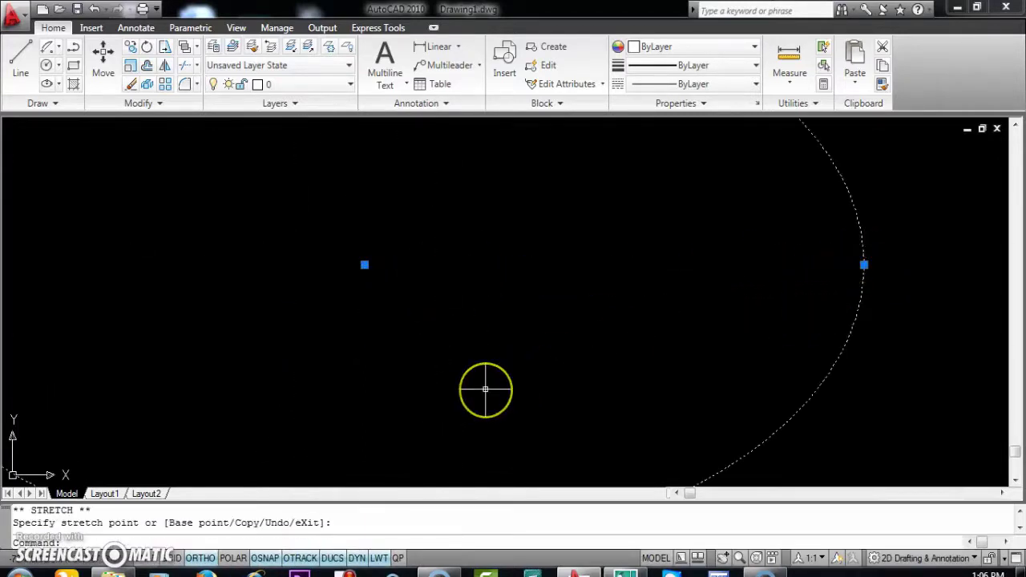
# - Deselect the ellipse and run Zoom All to show the whole drawing
pyautogui.press('Escape')
pyautogui.write('z')
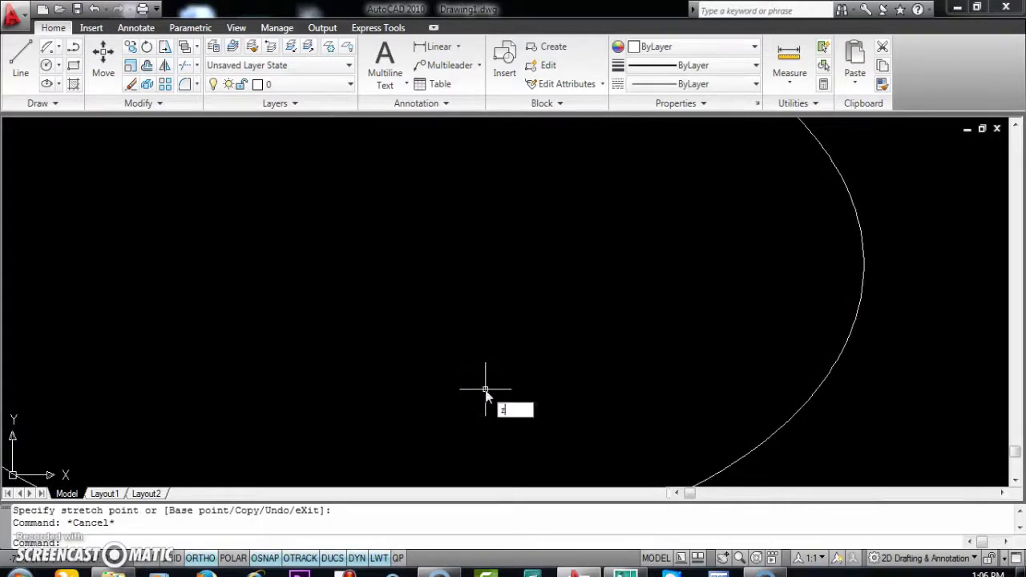
pyautogui.press('Return')
pyautogui.write('a')
pyautogui.press('Return')
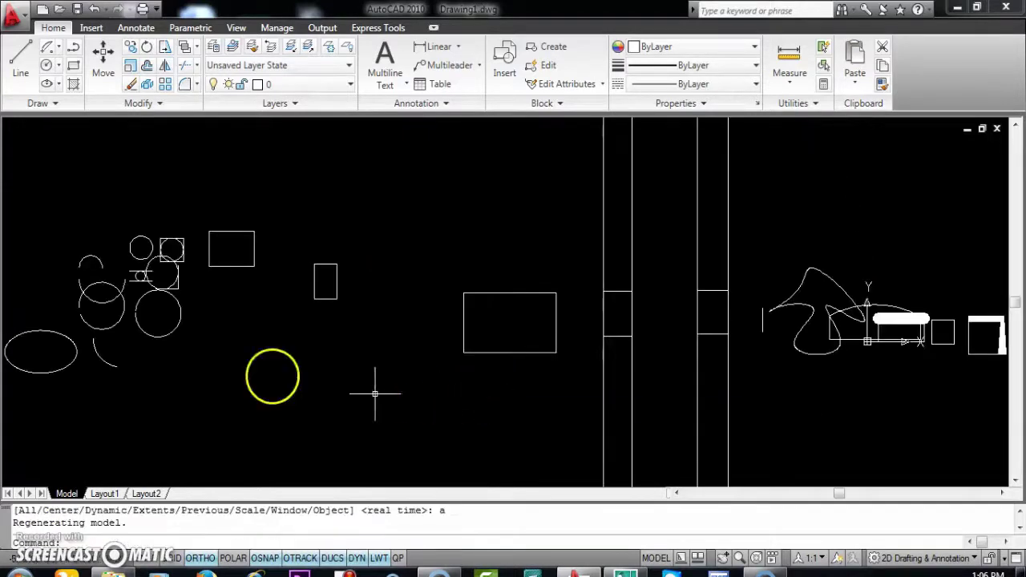
# - Select the wide ellipse and lower its top grip so it is about twice as wide as tall
pyautogui.moveTo(271, 373); pyautogui.dragTo(564, 385, button='middle')
pyautogui.scroll(1, 339, 361)
pyautogui.scroll(2, 342, 345)
pyautogui.scroll(2, 342, 345)
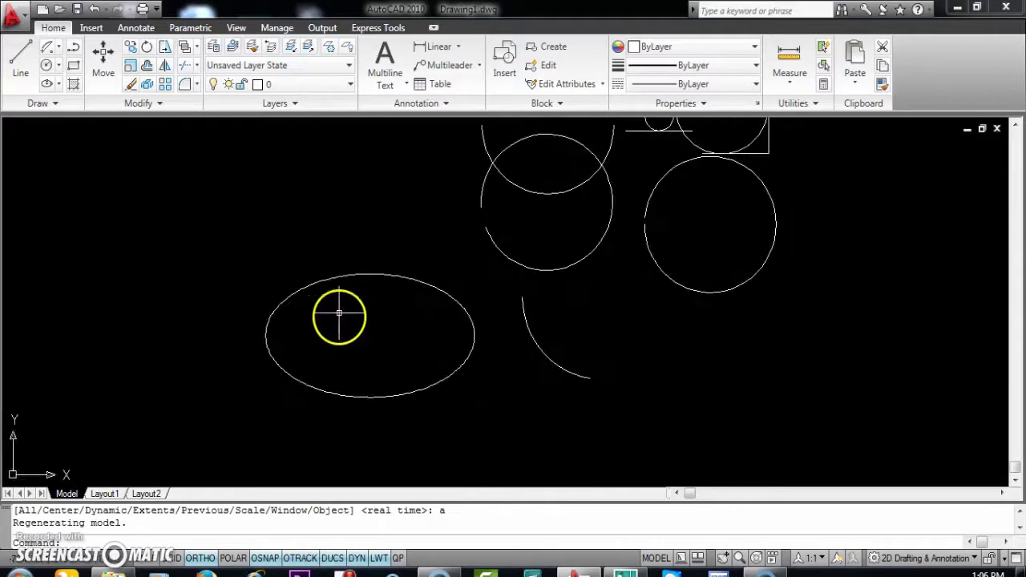
pyautogui.moveTo(410, 337); pyautogui.dragTo(432, 340, button='middle')
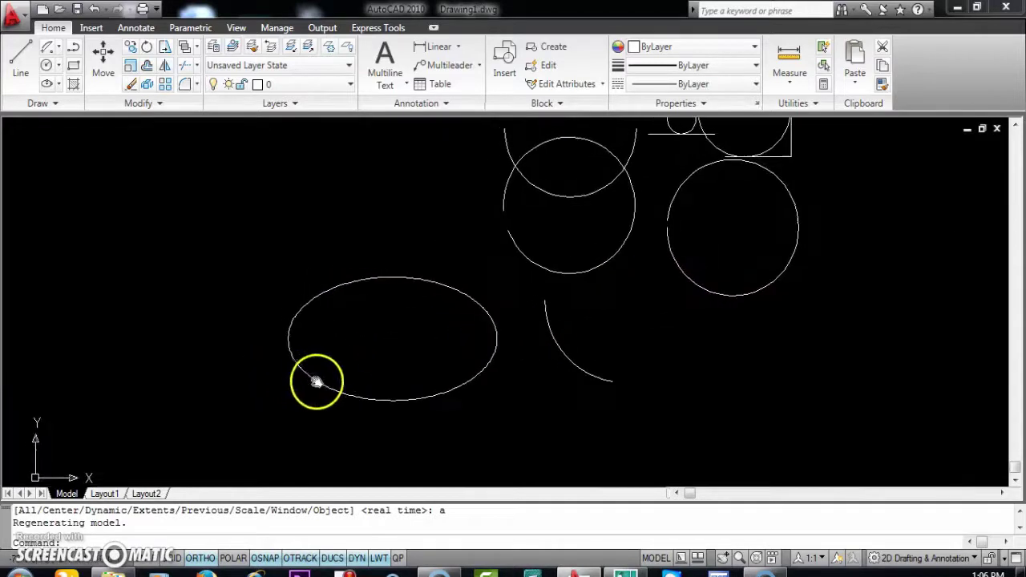
pyautogui.click(343, 393)
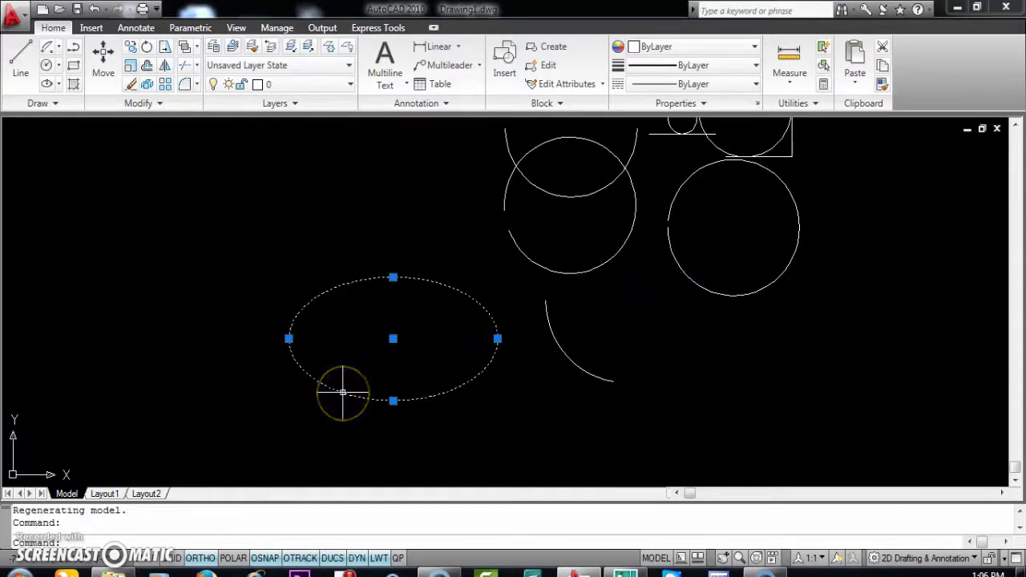
pyautogui.click(393, 277)
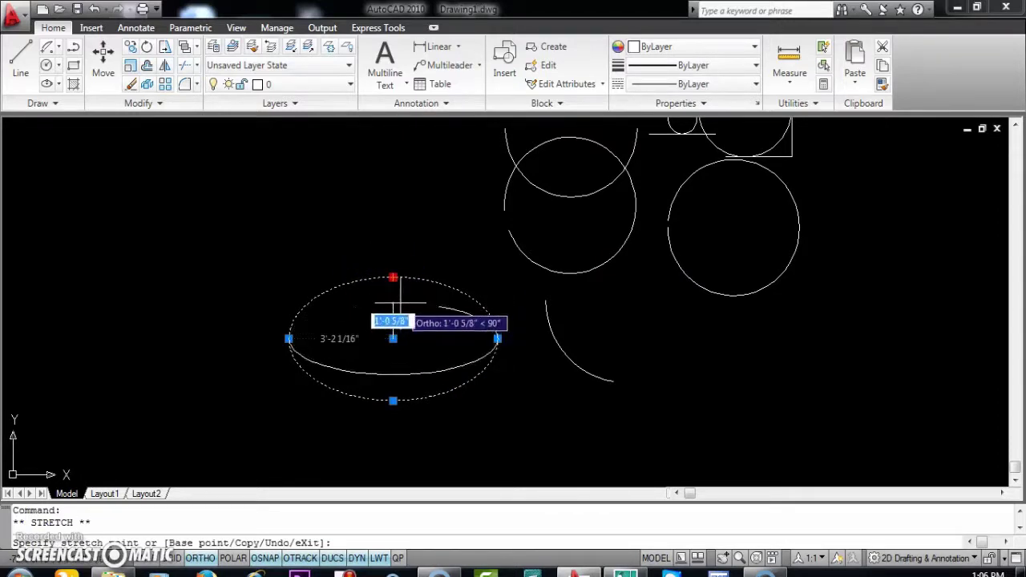
pyautogui.click(401, 303)
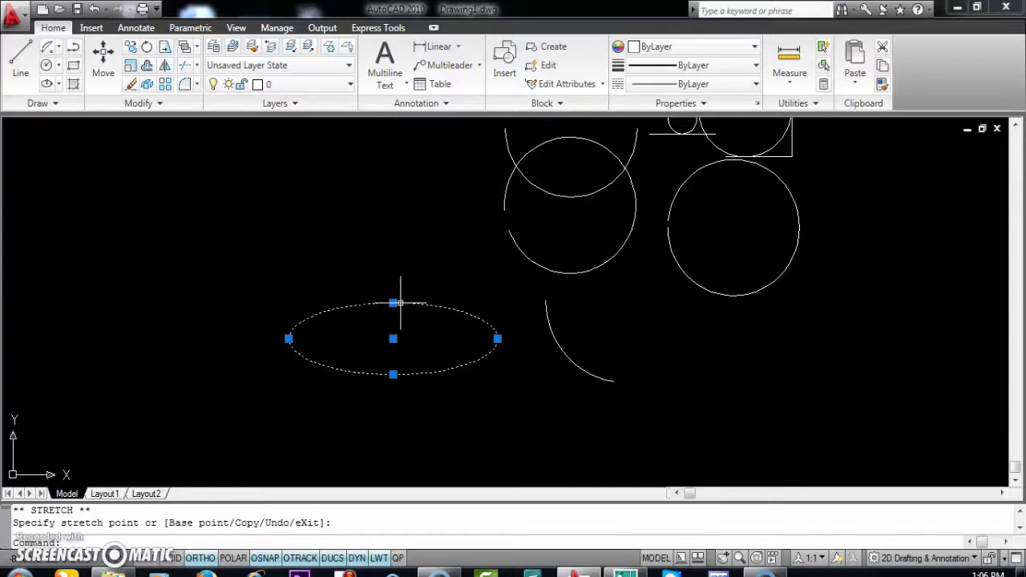
pyautogui.scroll(1, 445, 240)
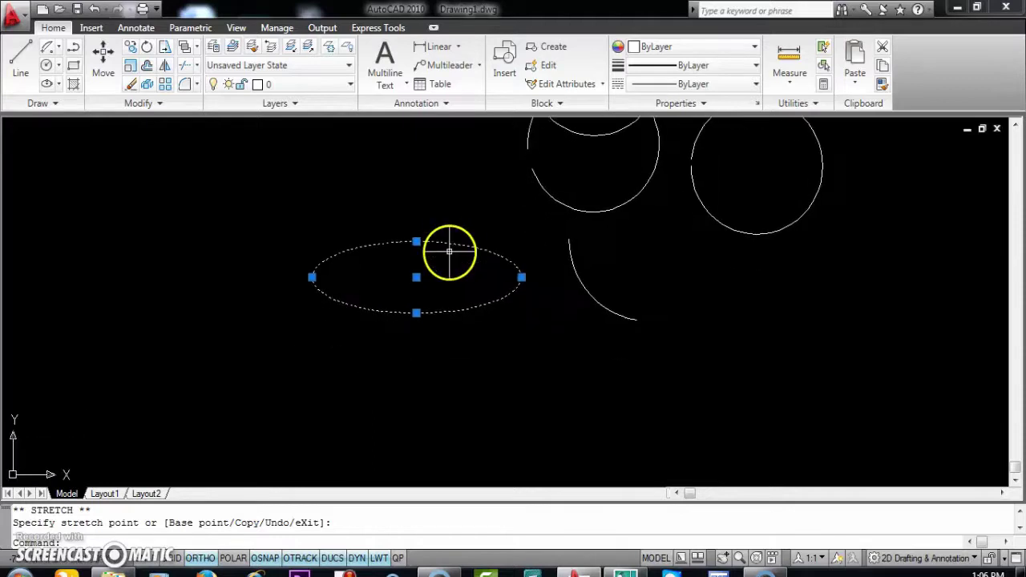
pyautogui.scroll(2, 449, 252)
pyautogui.moveTo(449, 251); pyautogui.dragTo(519, 270, button='middle')
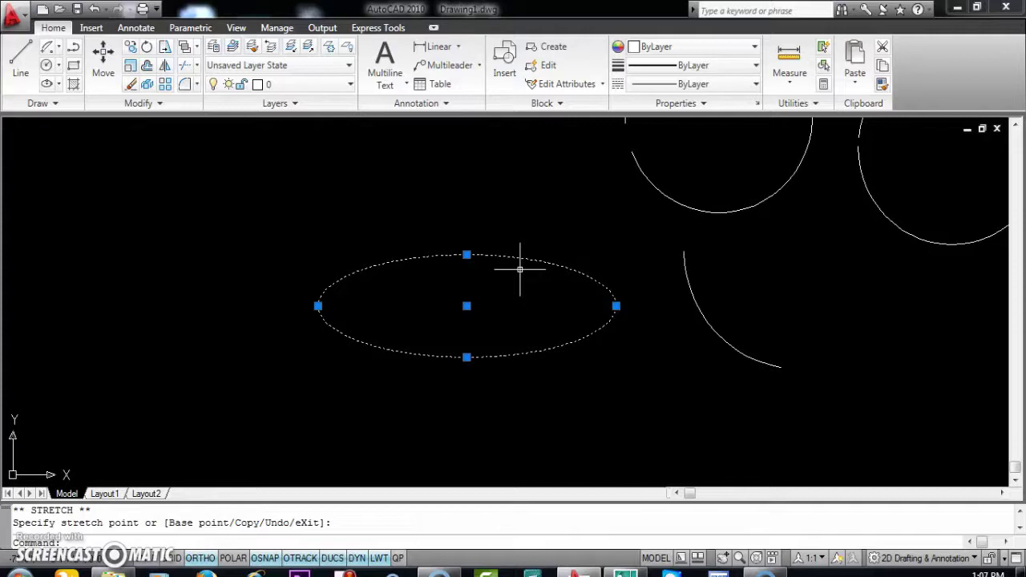
pyautogui.press('Escape')
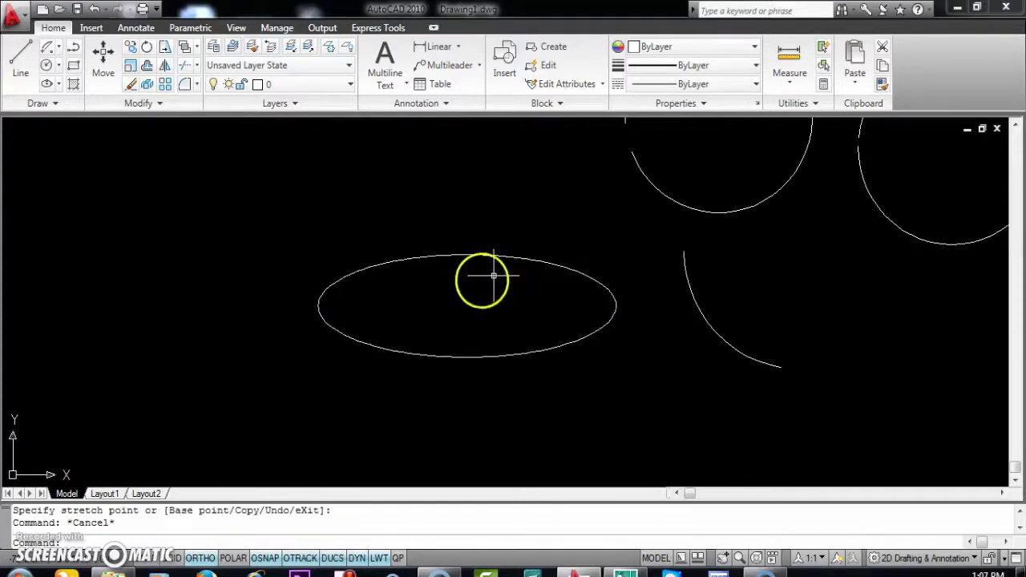
pyautogui.moveTo(229, 266)
pyautogui.mouseDown(button='middle')
pyautogui.moveTo(394, 311)
pyautogui.moveTo(454, 303)
pyautogui.mouseUp(button='middle')
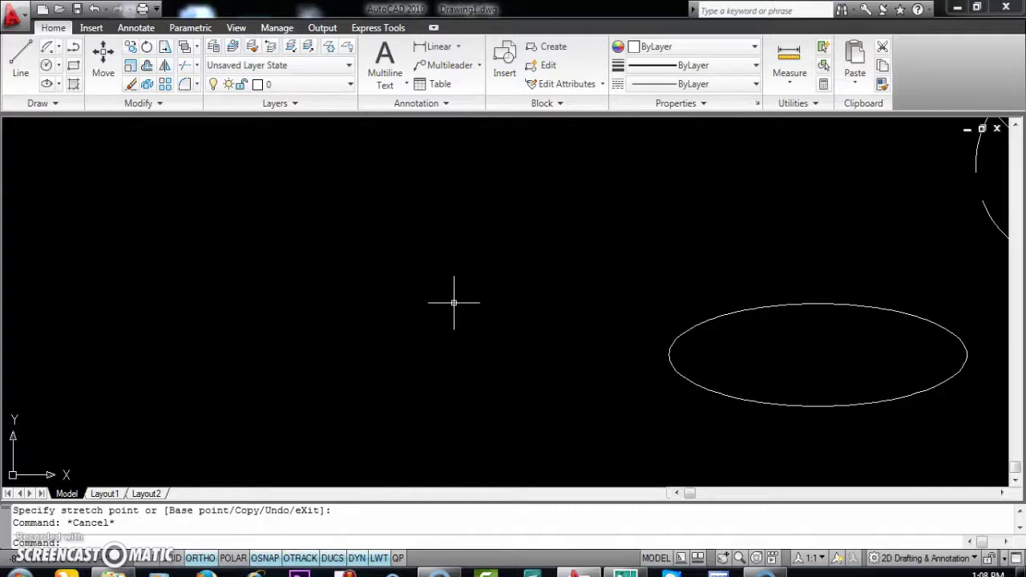
# - After a false start, run DONUT with inside diameter 0 and outside diameter 2
pyautogui.write('do')
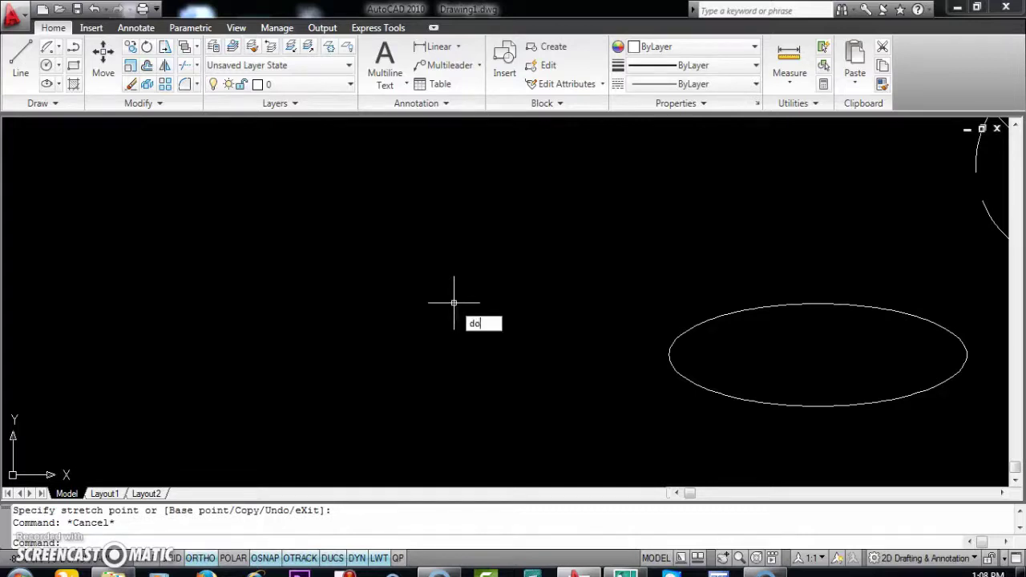
pyautogui.press('Return')
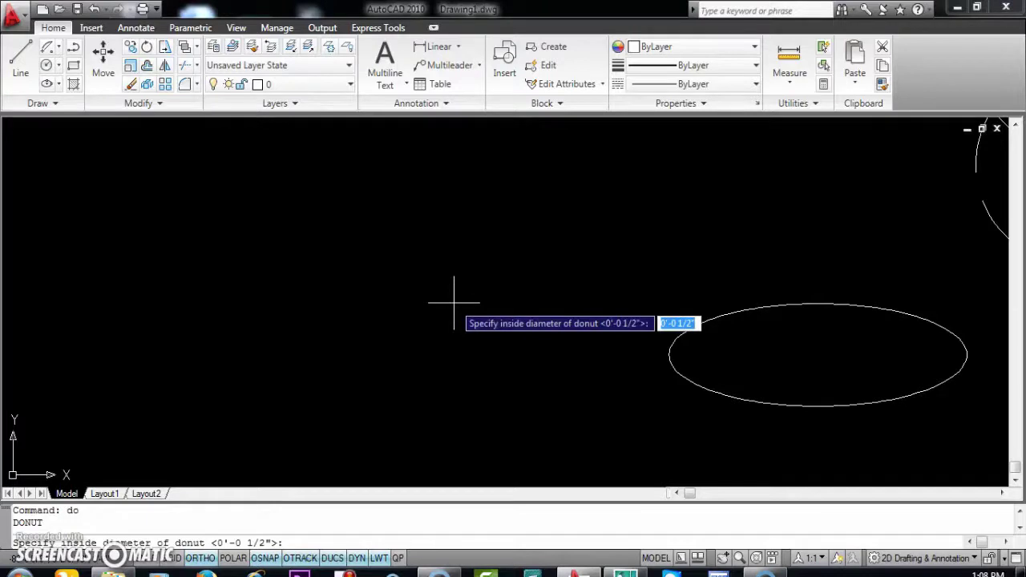
pyautogui.press('Escape')
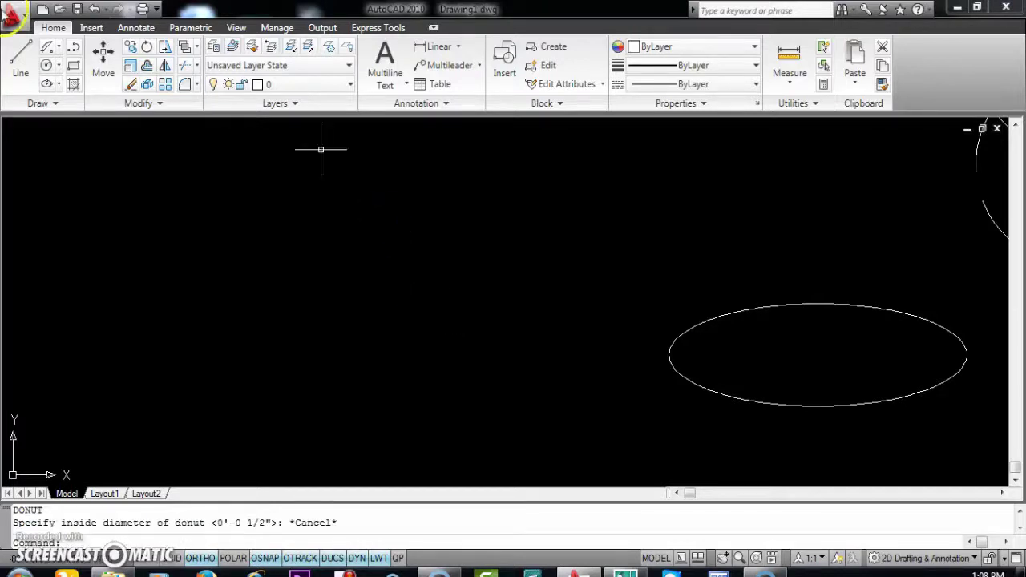
pyautogui.click(55, 102)
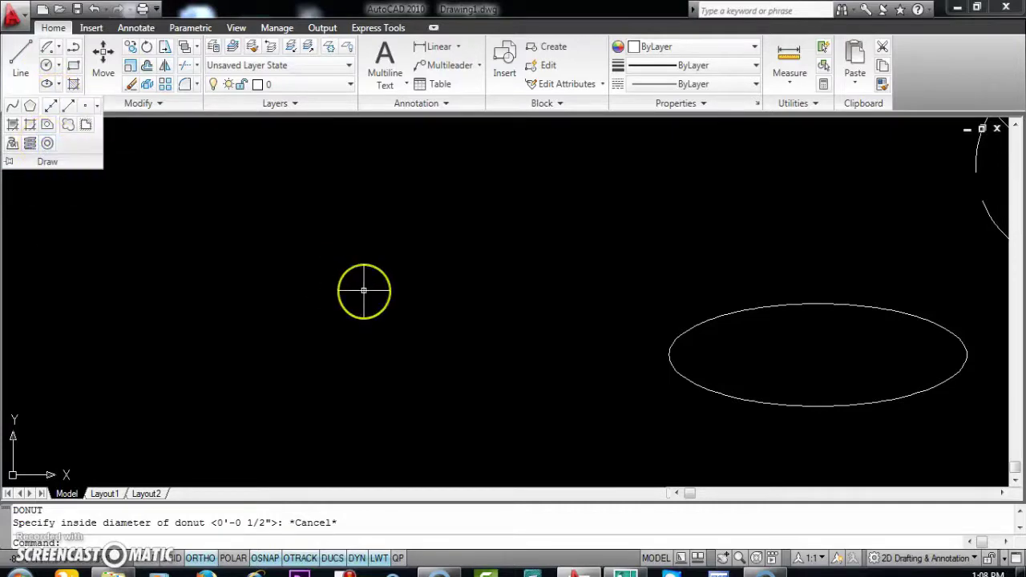
pyautogui.press('Escape')
pyautogui.press('Escape')
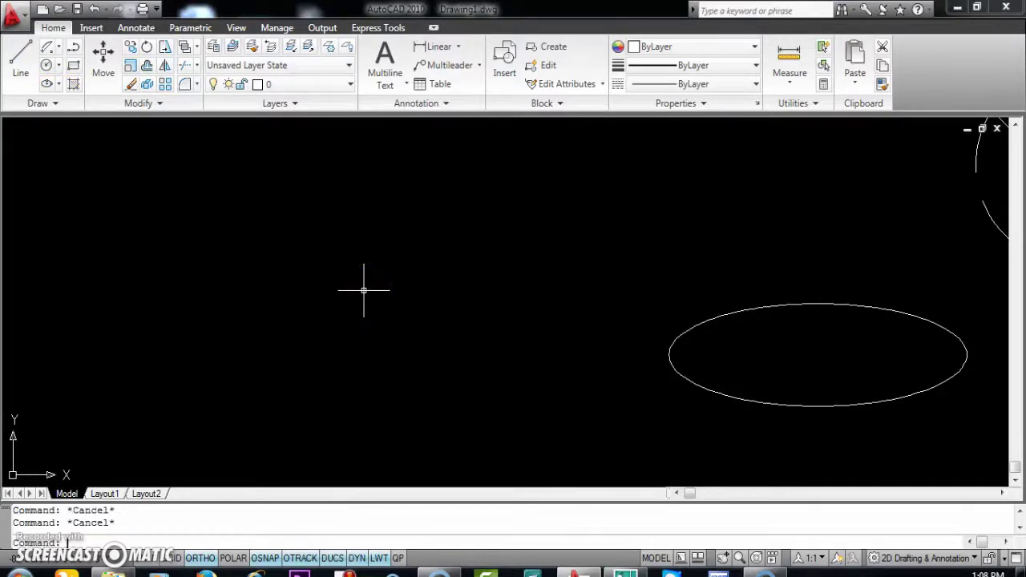
pyautogui.write('do')
pyautogui.press('Return')
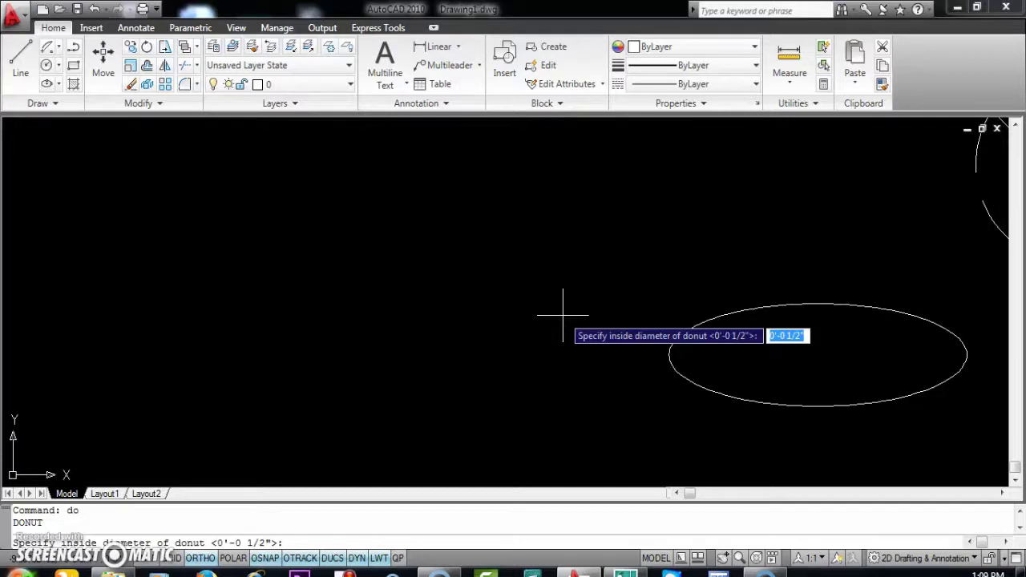
pyautogui.write('0')
pyautogui.press('Return')
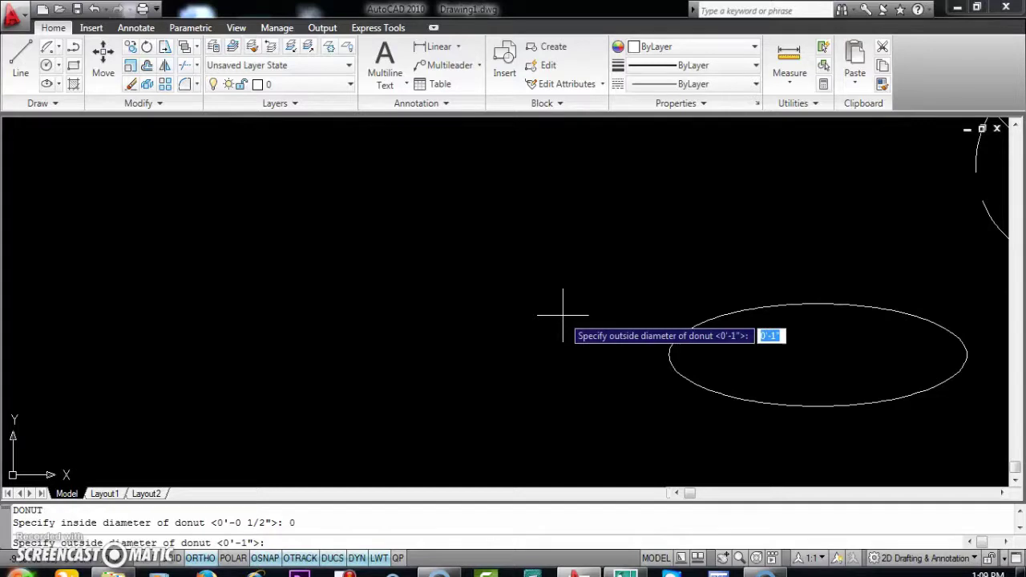
pyautogui.write('2')
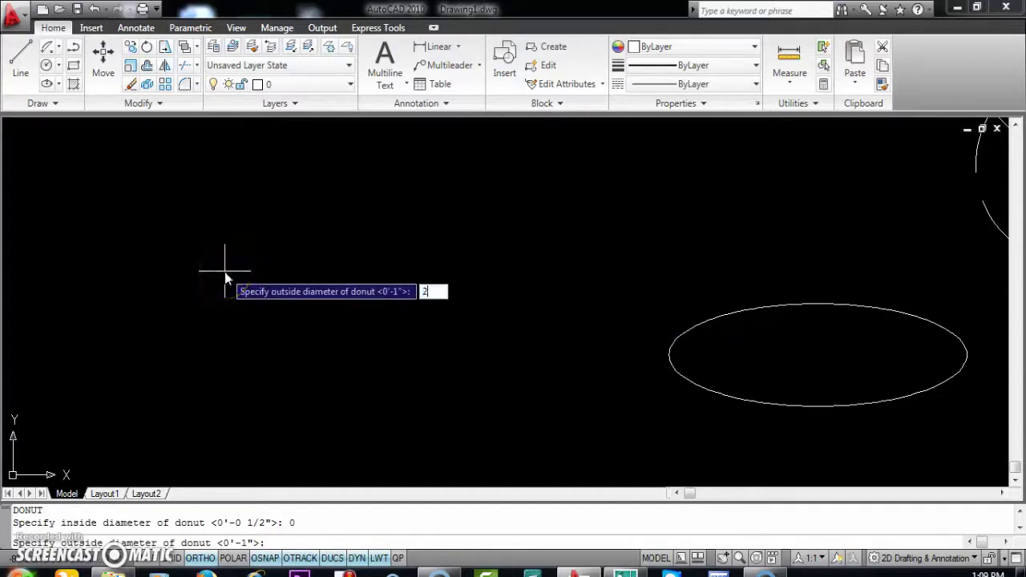
pyautogui.press('Return')
# - Place ten solid donuts scattered across the empty area, then end the command
pyautogui.scroll(3, 226, 272)
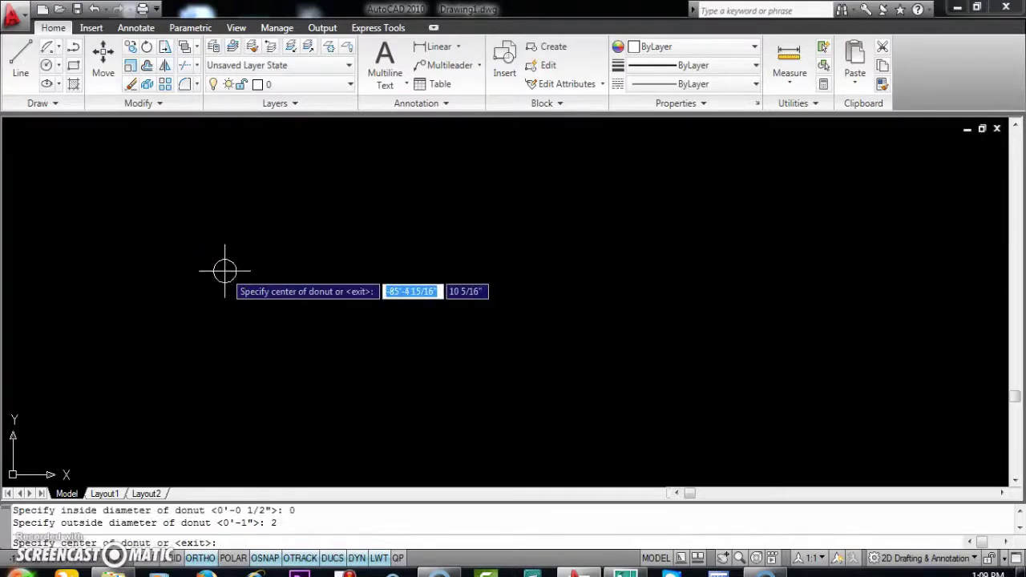
pyautogui.scroll(2, 223, 271)
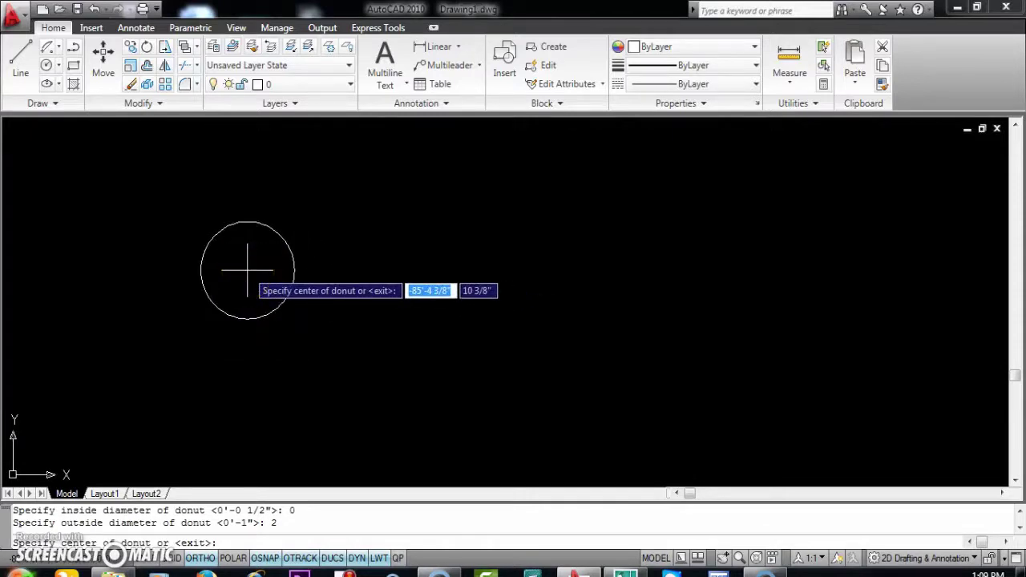
pyautogui.click(247, 270)
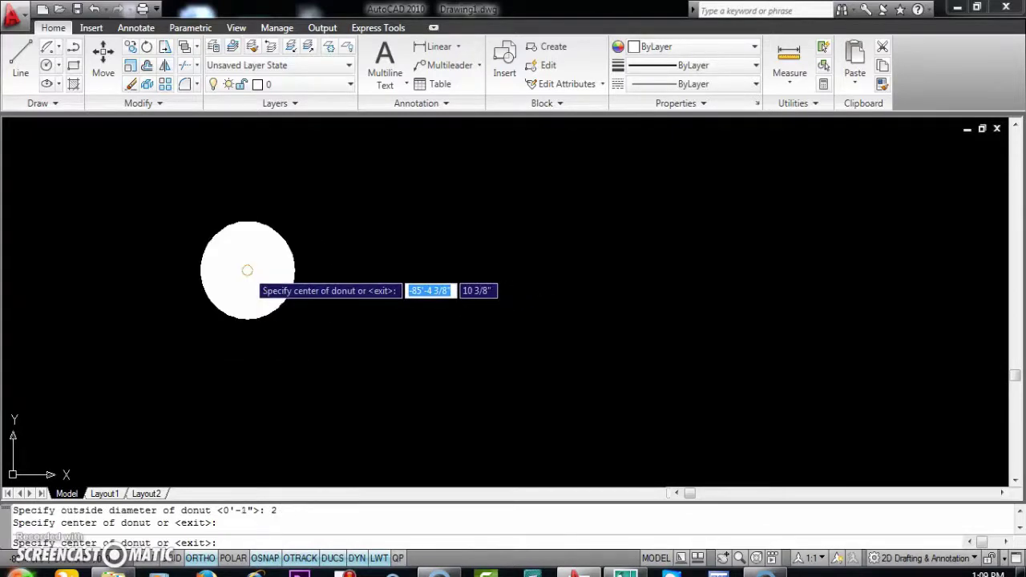
pyautogui.click(583, 271)
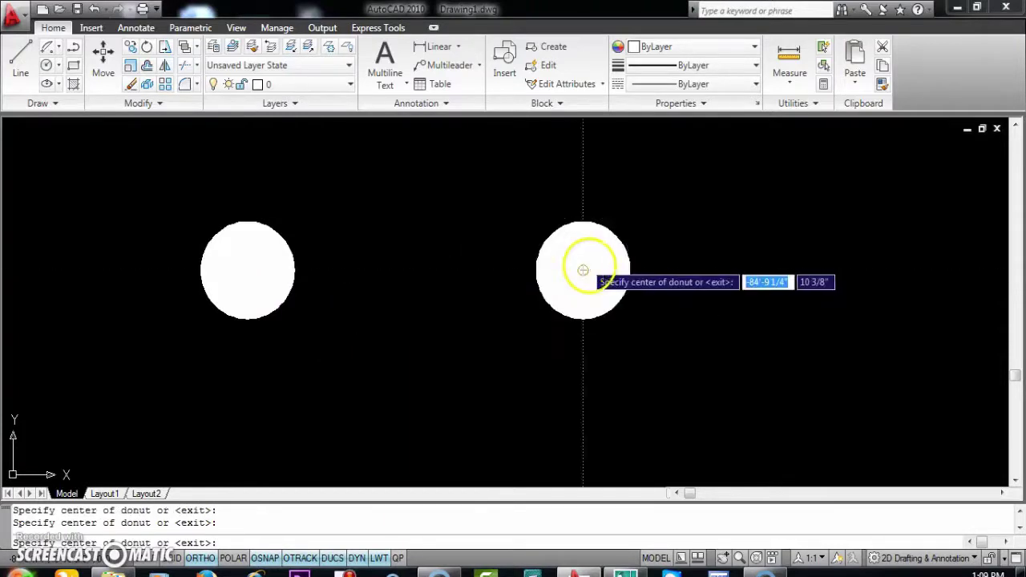
pyautogui.scroll(-5, 618, 305)
pyautogui.click(602, 368)
pyautogui.click(514, 387)
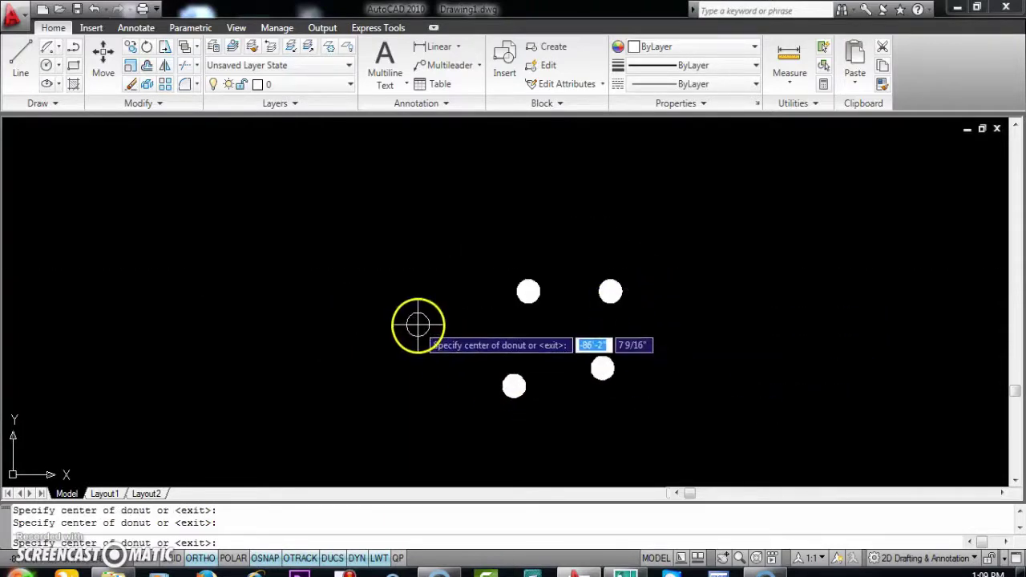
pyautogui.click(418, 314)
pyautogui.click(460, 219)
pyautogui.click(620, 229)
pyautogui.click(730, 289)
pyautogui.click(703, 353)
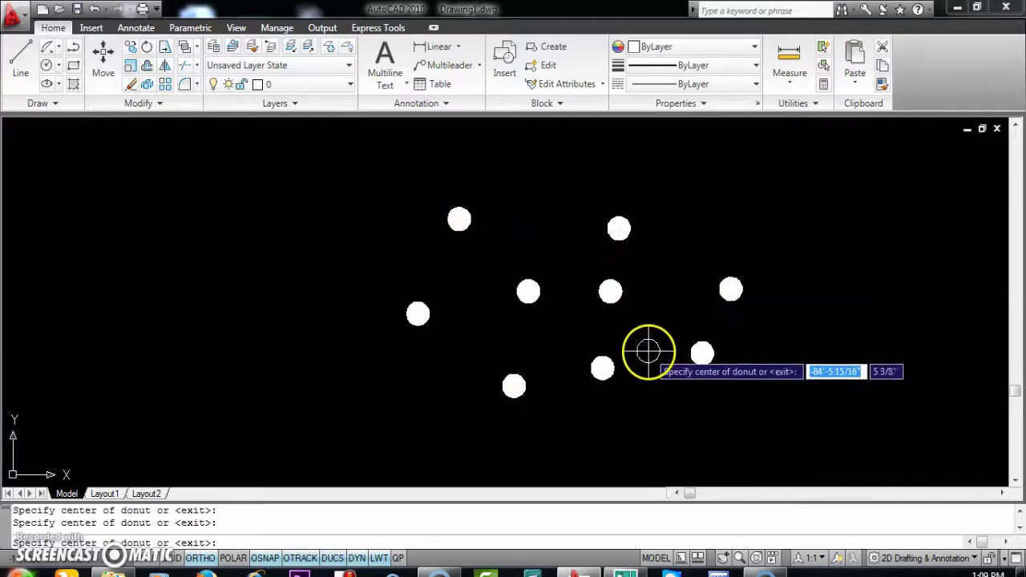
pyautogui.click(649, 348)
pyautogui.press('Escape')
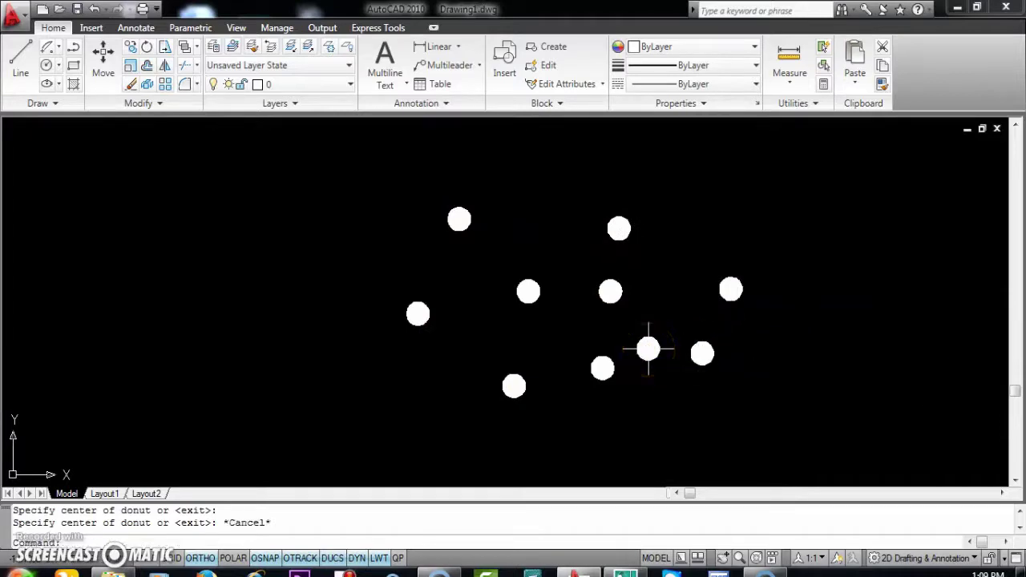
pyautogui.scroll(5, 649, 348)
pyautogui.scroll(5, 607, 406)
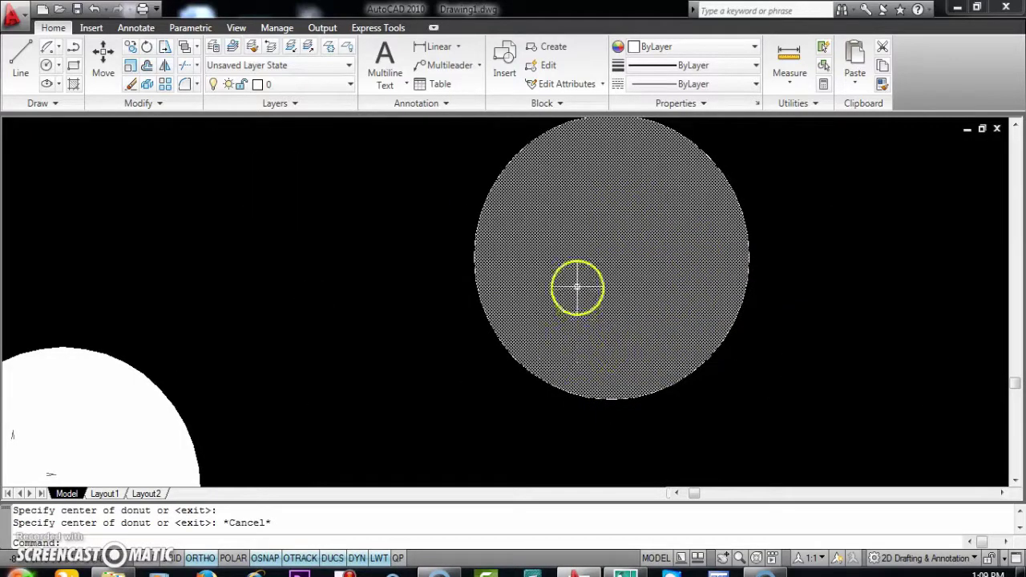
pyautogui.scroll(-10, 577, 287)
# - Run DONUT again with inside diameter 1 and outside diameter 4
pyautogui.write('do')
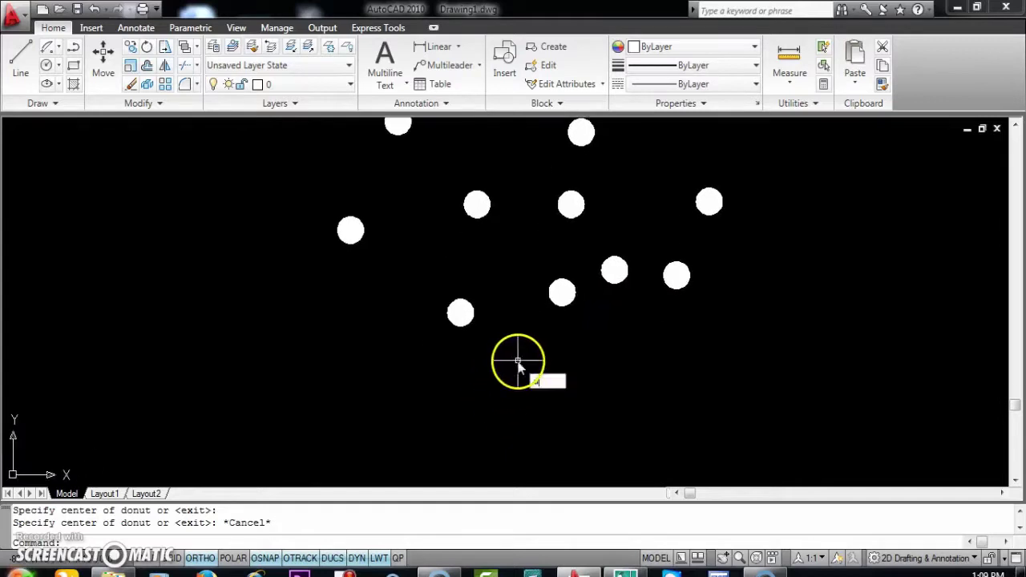
pyautogui.press('Return')
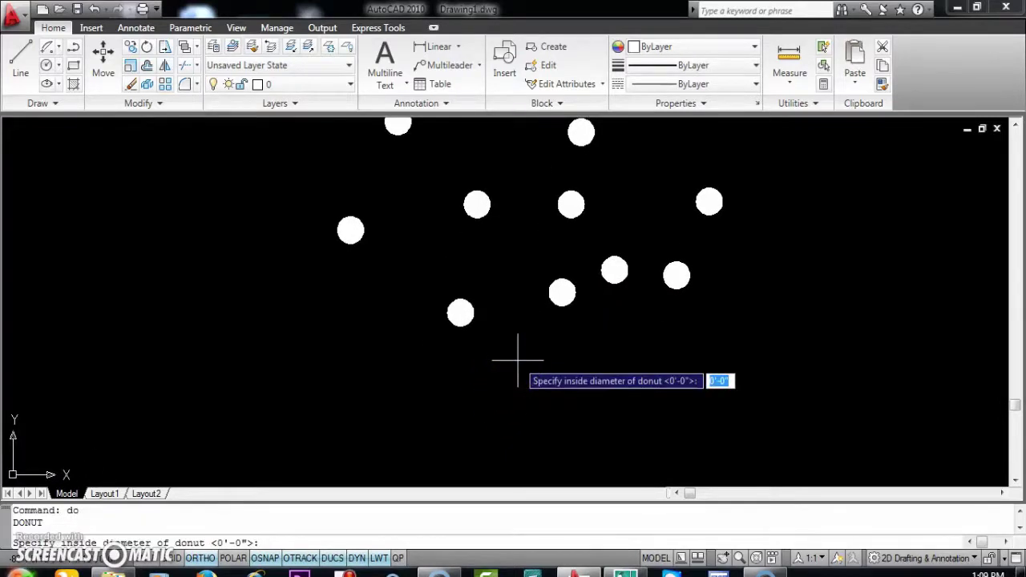
pyautogui.write('1')
pyautogui.press('Return')
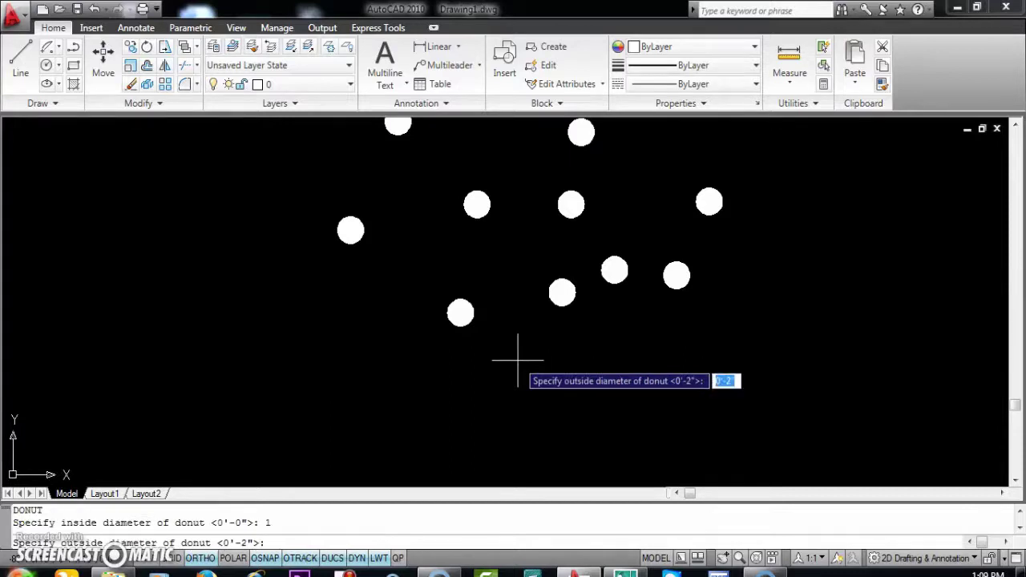
pyautogui.write('4')
pyautogui.press('Return')
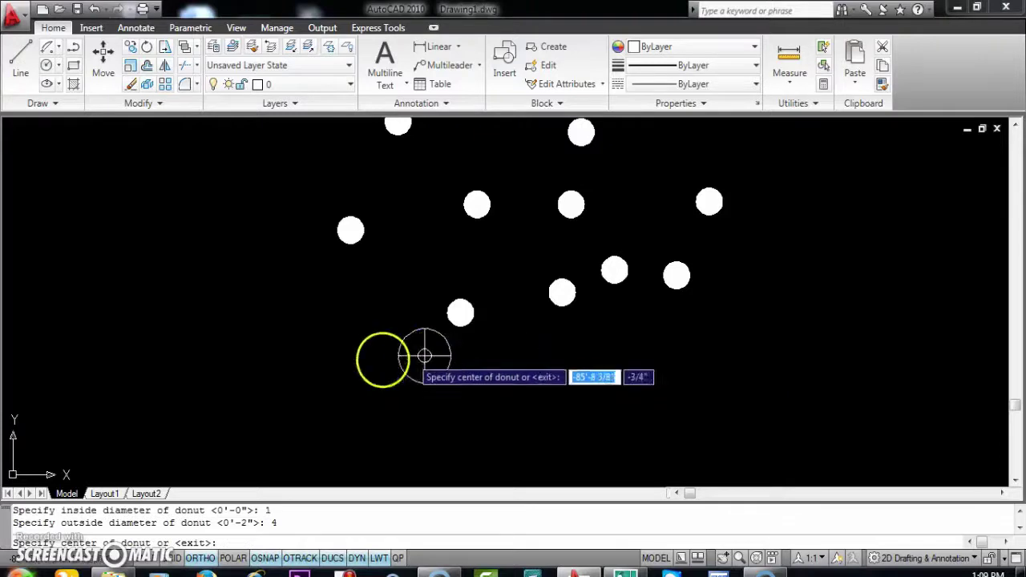
# - Place five ring donuts in a row below the dots, then window-select all five
pyautogui.click(335, 331)
pyautogui.click(409, 376)
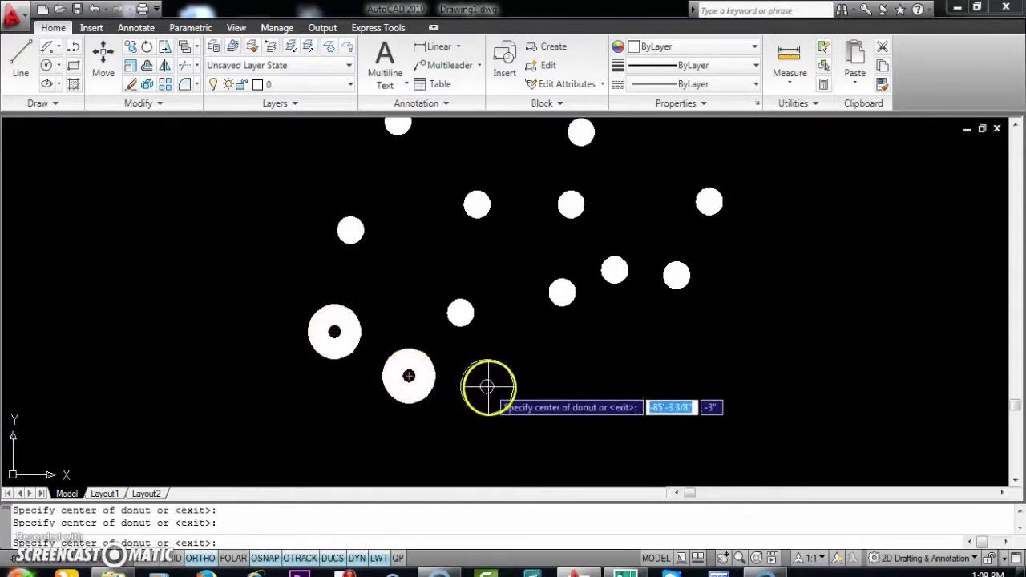
pyautogui.click(490, 385)
pyautogui.click(604, 384)
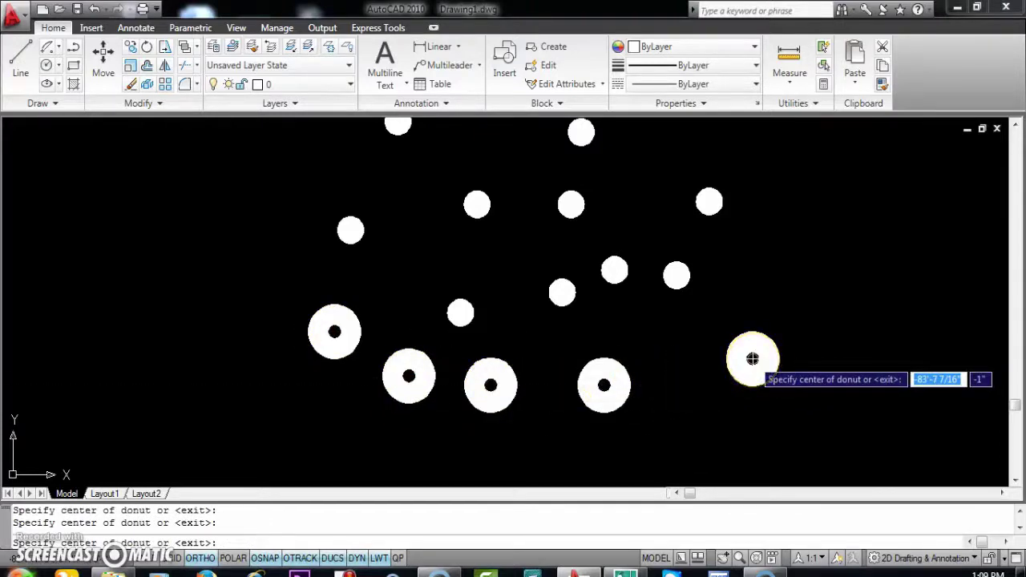
pyautogui.click(753, 358)
pyautogui.press('Escape')
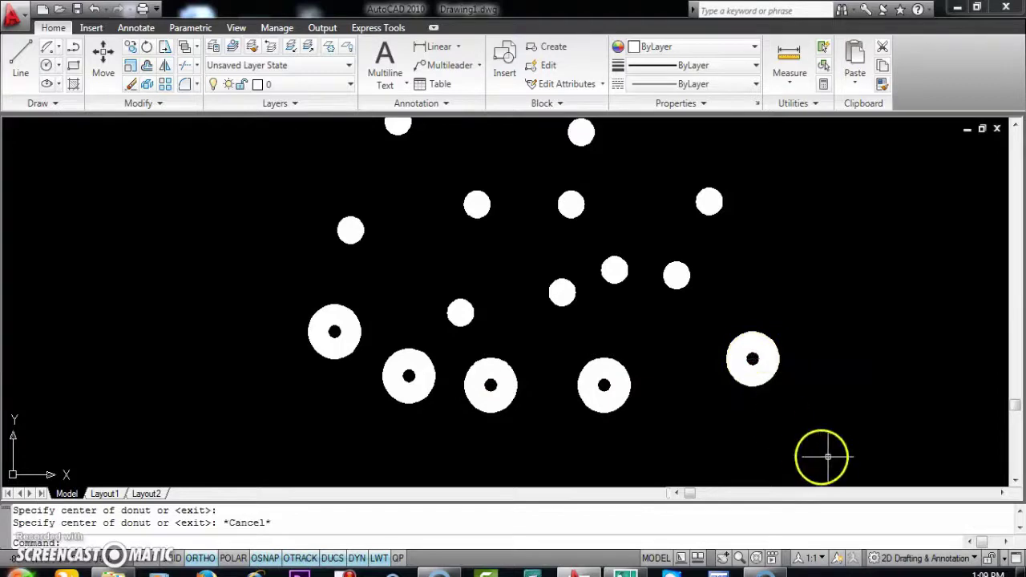
pyautogui.click(740, 428)
pyautogui.click(301, 340)
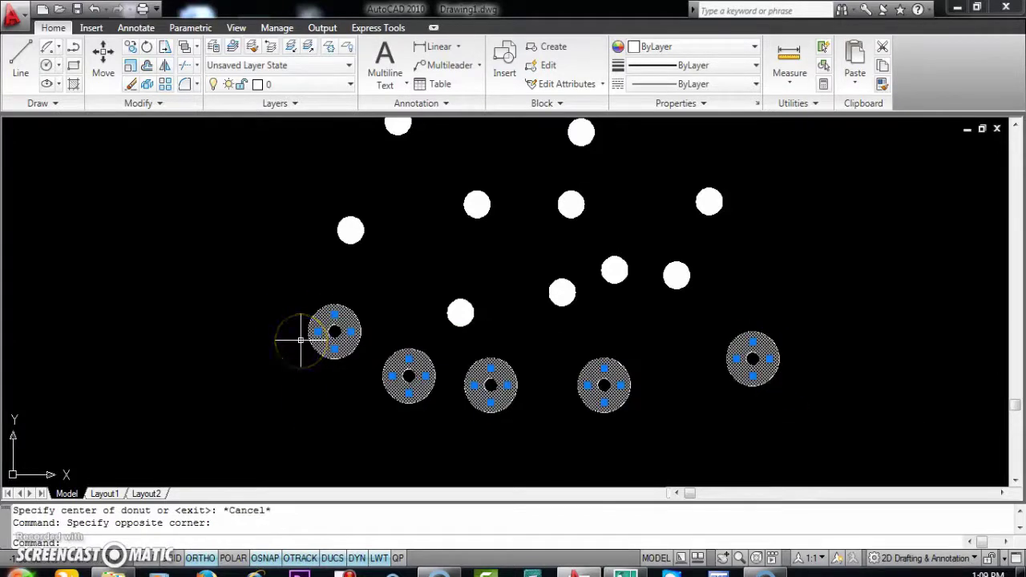
# - Erase the five selected ring donuts with E, then pan the solid dots to the right
pyautogui.write('e')
pyautogui.press('Return')
pyautogui.moveTo(301, 340); pyautogui.dragTo(594, 425, button='middle')
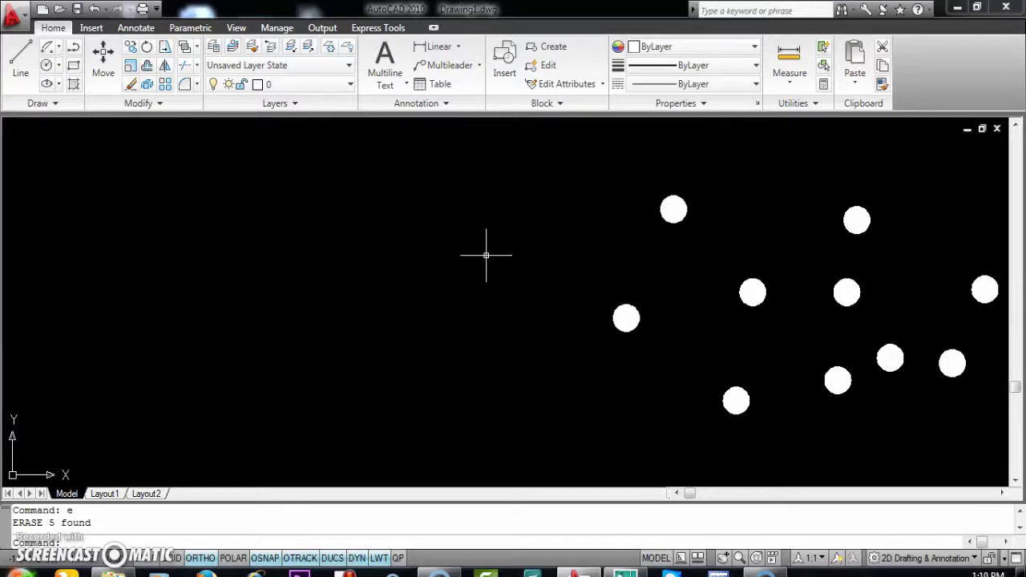
# - Start a polyline at the upper left and draw a 12-unit first edge, undoing a 14 entry
pyautogui.write('pl')
pyautogui.press('Return')
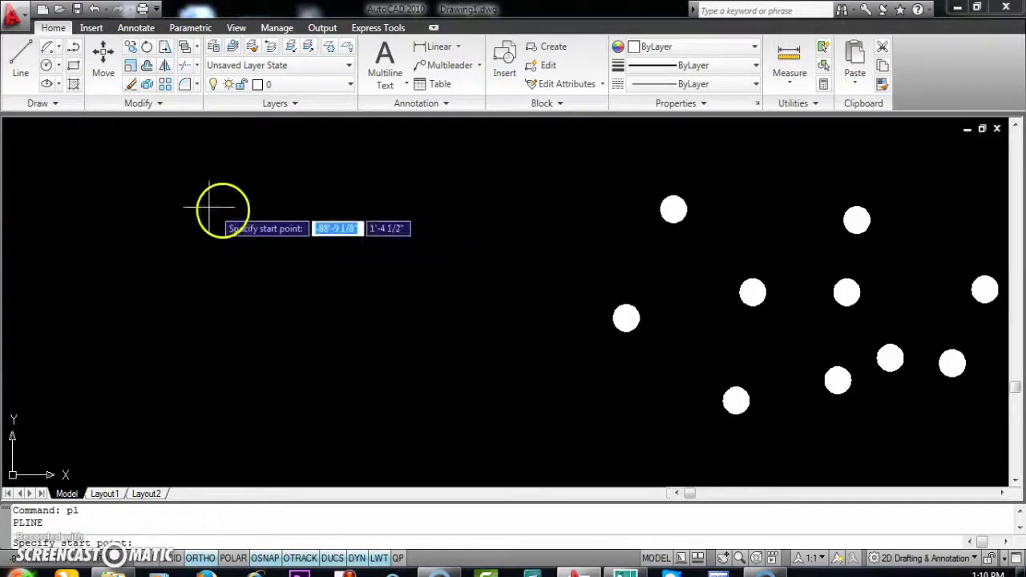
pyautogui.click(205, 206)
pyautogui.write('1')
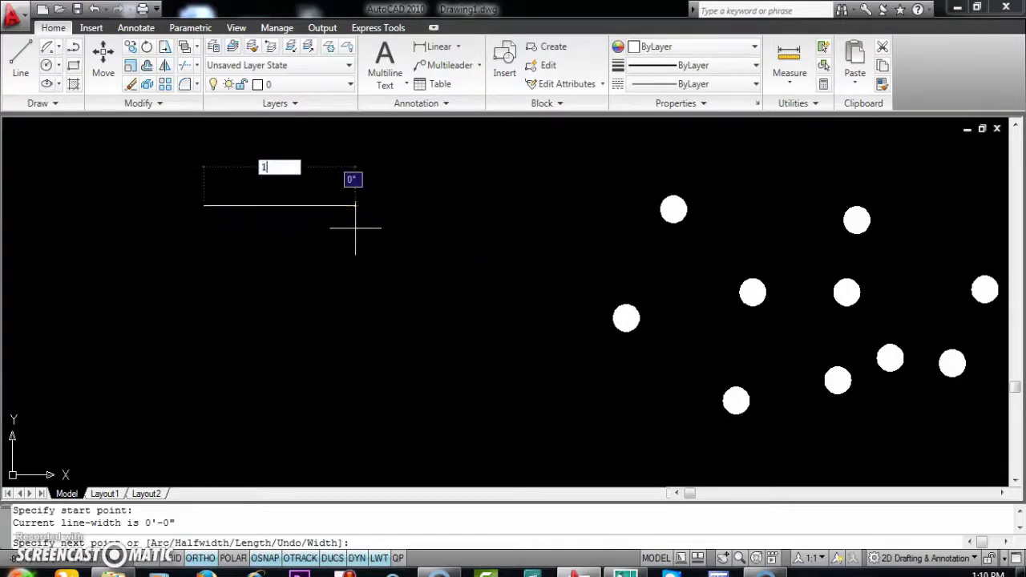
pyautogui.write('4')
pyautogui.press('Return')
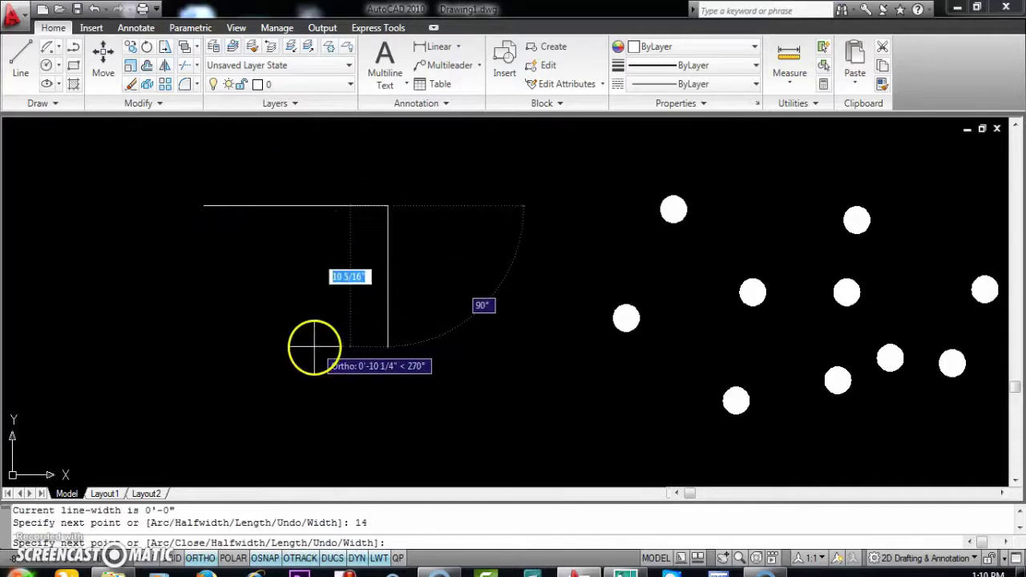
pyautogui.hotkey('ctrl', 'z')
pyautogui.write('12')
pyautogui.press('Return')
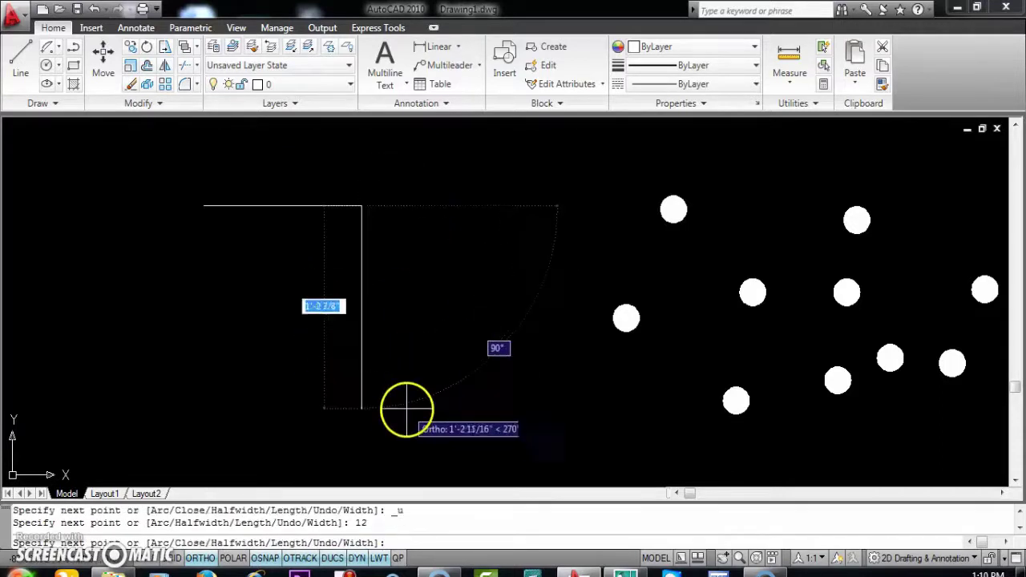
# - Add the 10 and 12-unit sides and close the polyline into a rectangle
pyautogui.write('10')
pyautogui.press('Return')
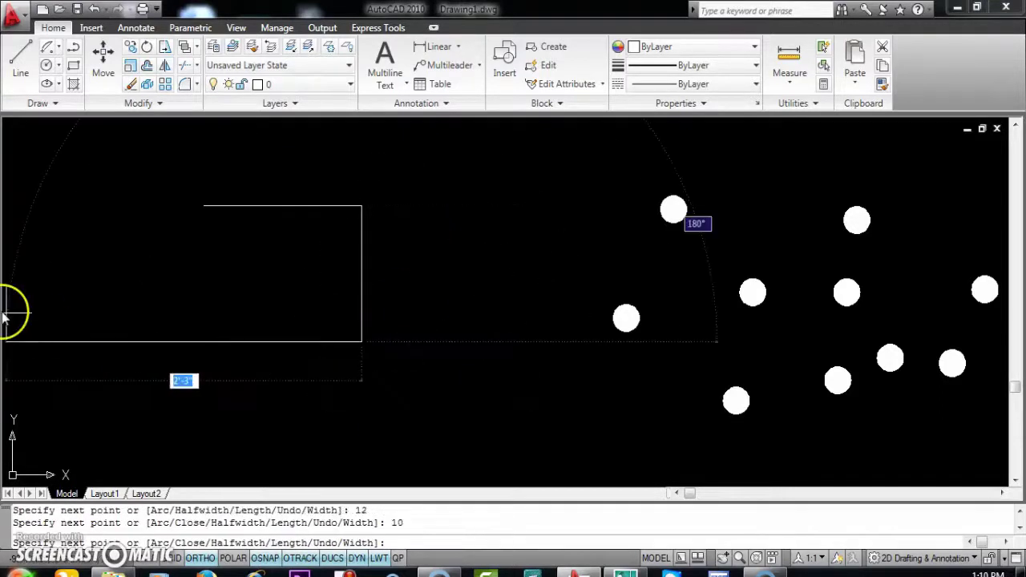
pyautogui.write('12')
pyautogui.press('Return')
pyautogui.write('c')
pyautogui.press('Return')
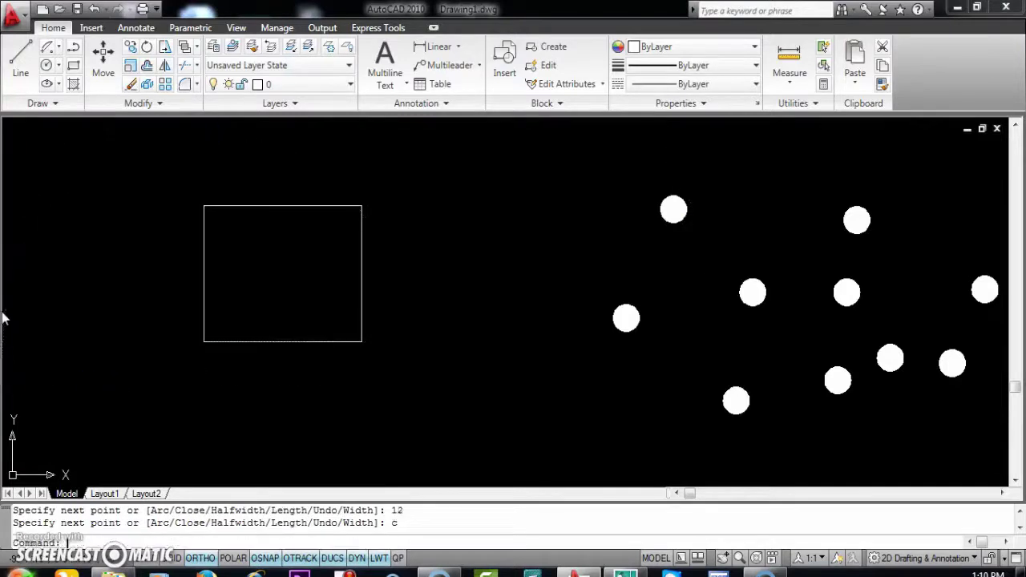
pyautogui.scroll(2, 336, 222)
pyautogui.moveTo(367, 252); pyautogui.dragTo(494, 260, button='middle')
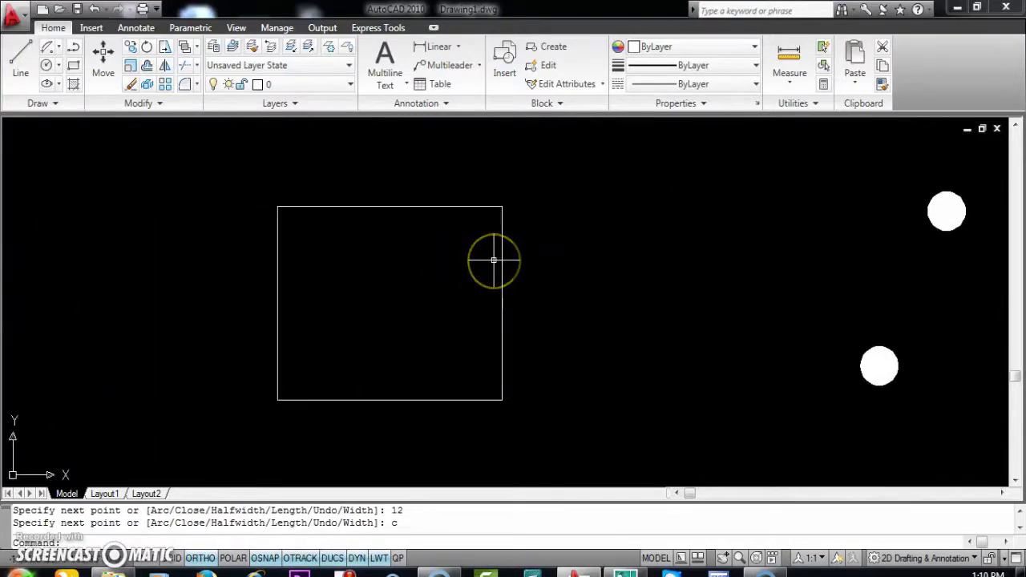
pyautogui.press('Escape')
# - Offset the rectangle 1.5 units inward, then select the inner copy to check it
pyautogui.write('o')
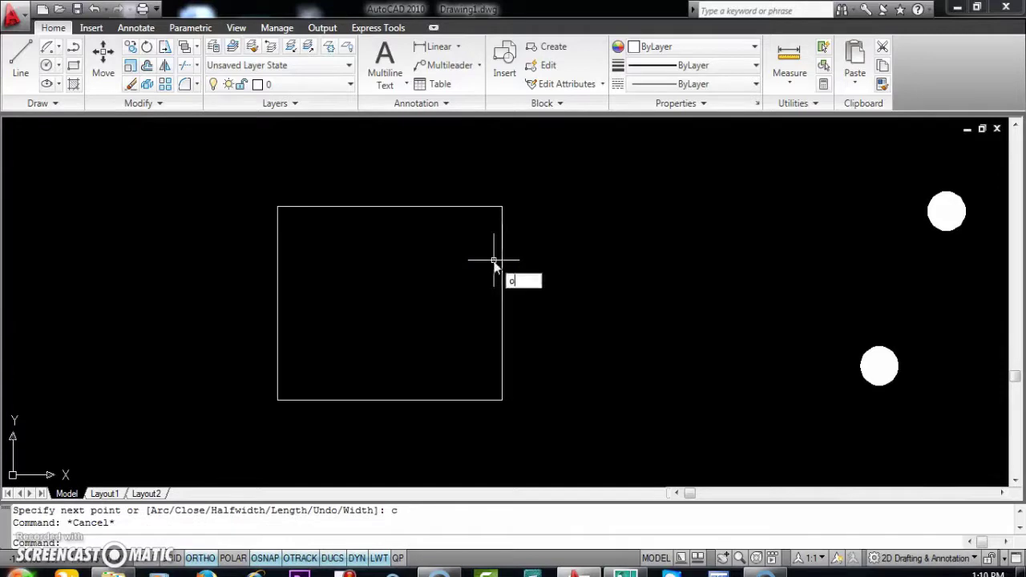
pyautogui.press('Return')
pyautogui.write('1.5')
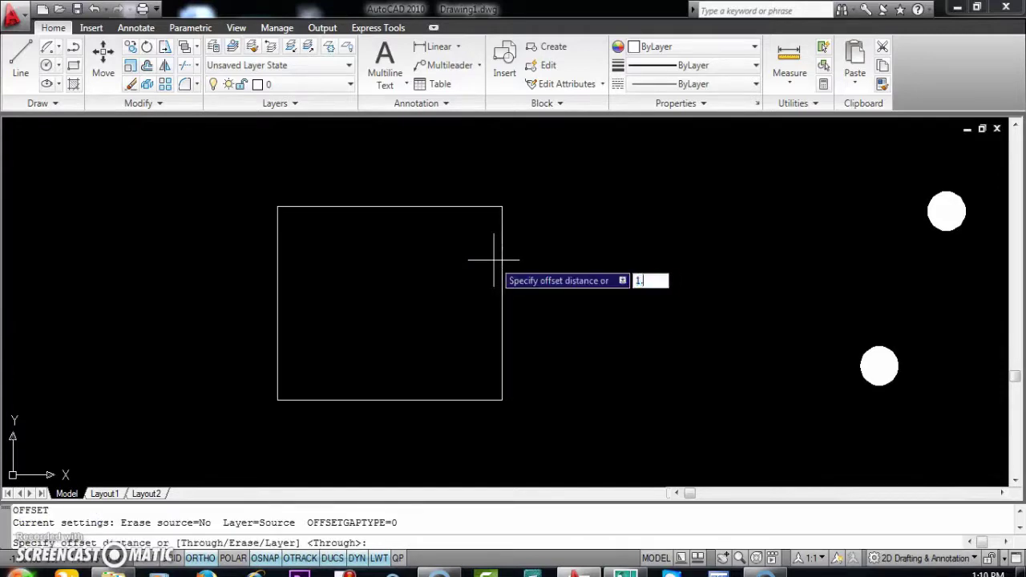
pyautogui.press('Return')
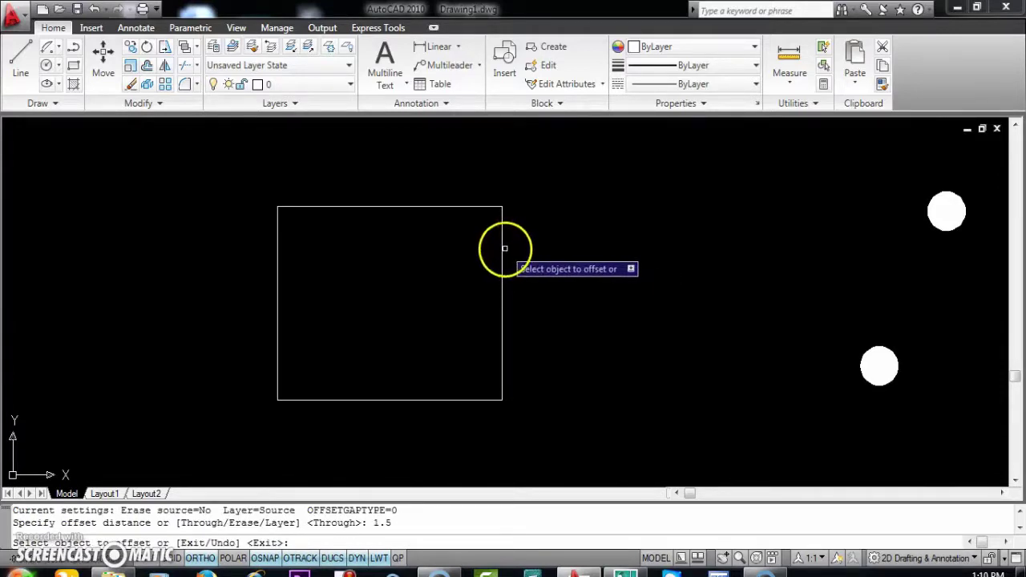
pyautogui.click(503, 245)
pyautogui.click(441, 275)
pyautogui.click(442, 400)
pyautogui.click(442, 392)
pyautogui.moveTo(442, 393); pyautogui.dragTo(452, 377, button='middle')
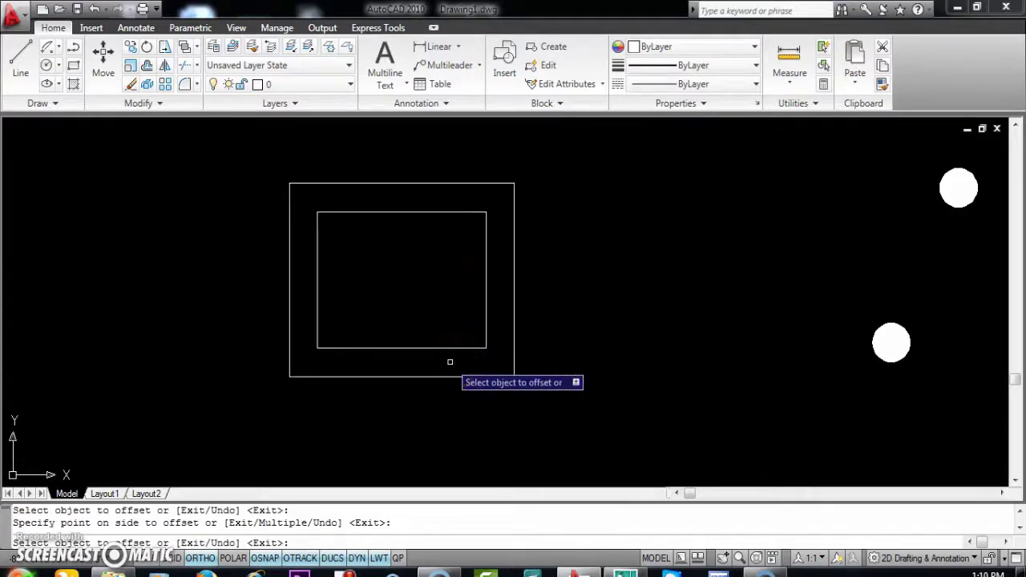
pyautogui.click(463, 222)
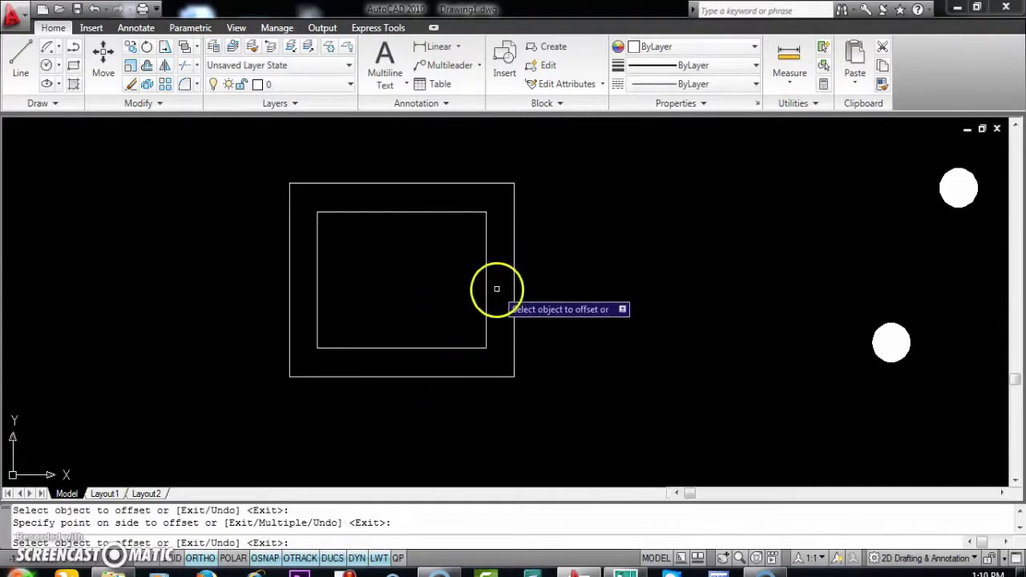
pyautogui.press('Escape')
pyautogui.click(477, 272)
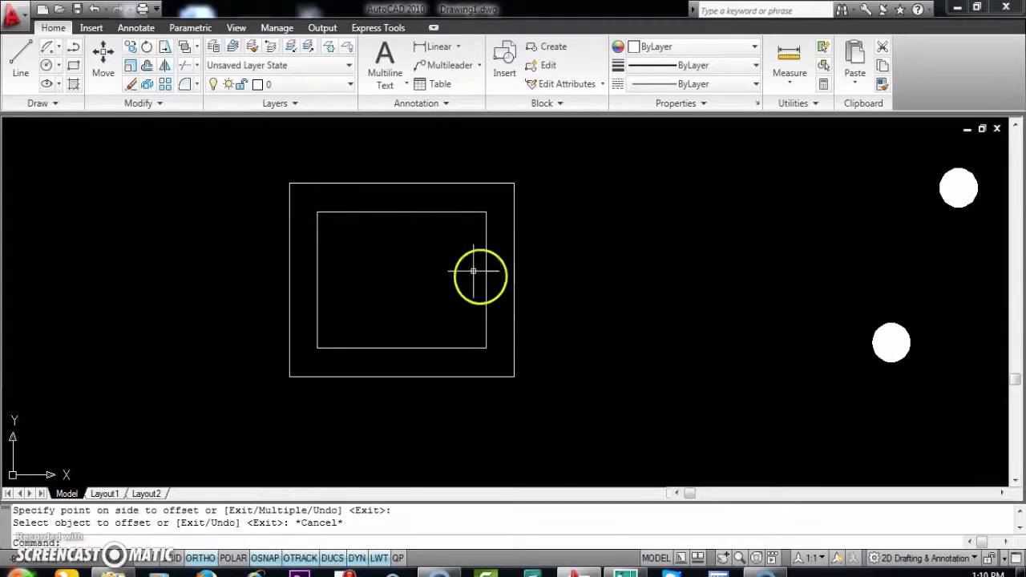
pyautogui.click(392, 211)
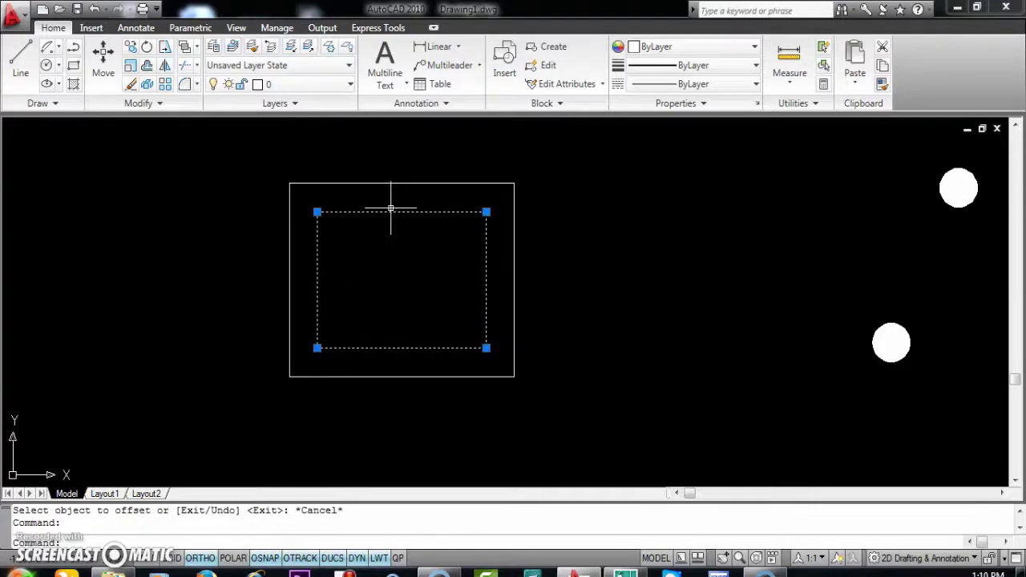
# - Start DONUT with inside diameter 0 and outside diameter 1.5 for solid donuts
pyautogui.click(403, 208)
pyautogui.press('Escape')
pyautogui.click(428, 210)
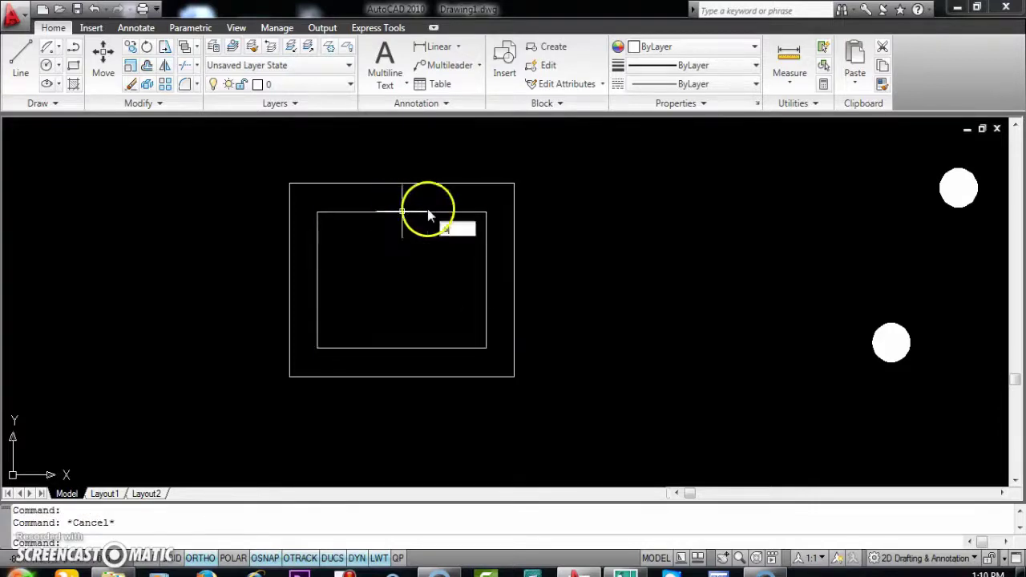
pyautogui.write('donut')
pyautogui.press('Return')
pyautogui.write('0')
pyautogui.press('Return')
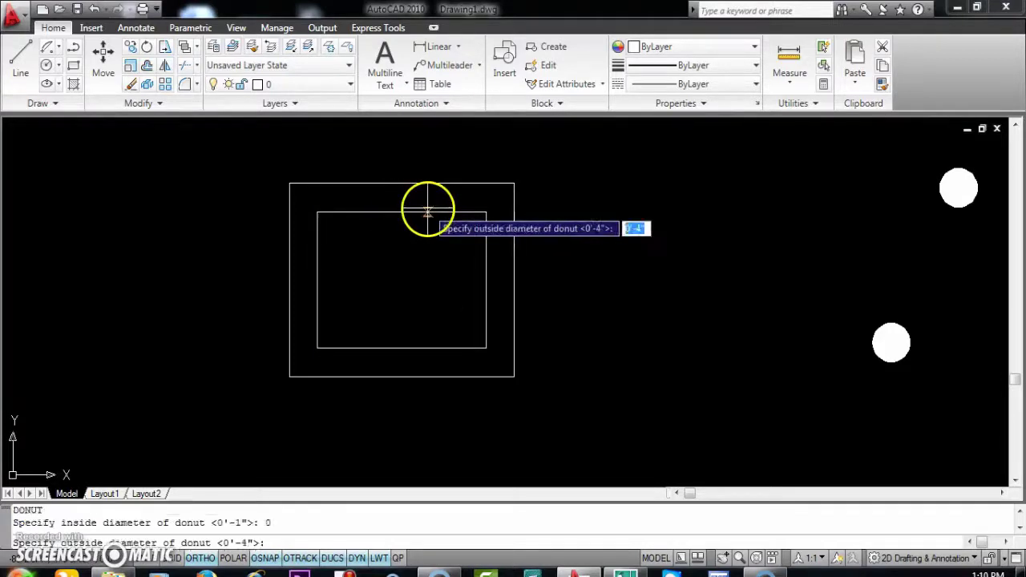
pyautogui.write('1.5')
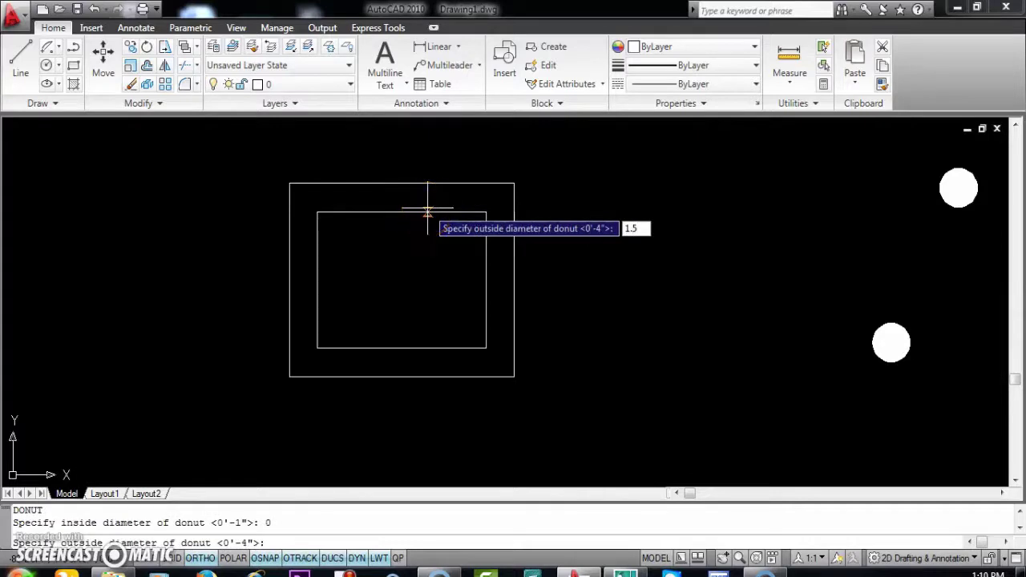
pyautogui.press('Return')
# - Place solid donuts at the inner rectangle's corners and side midpoints, then end the command
pyautogui.scroll(3, 356, 239)
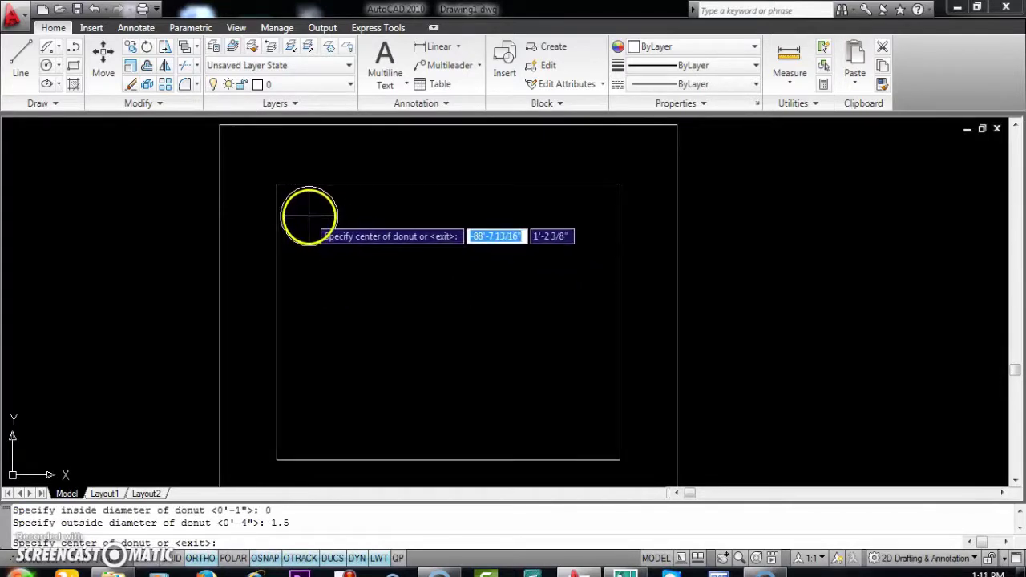
pyautogui.click(308, 216)
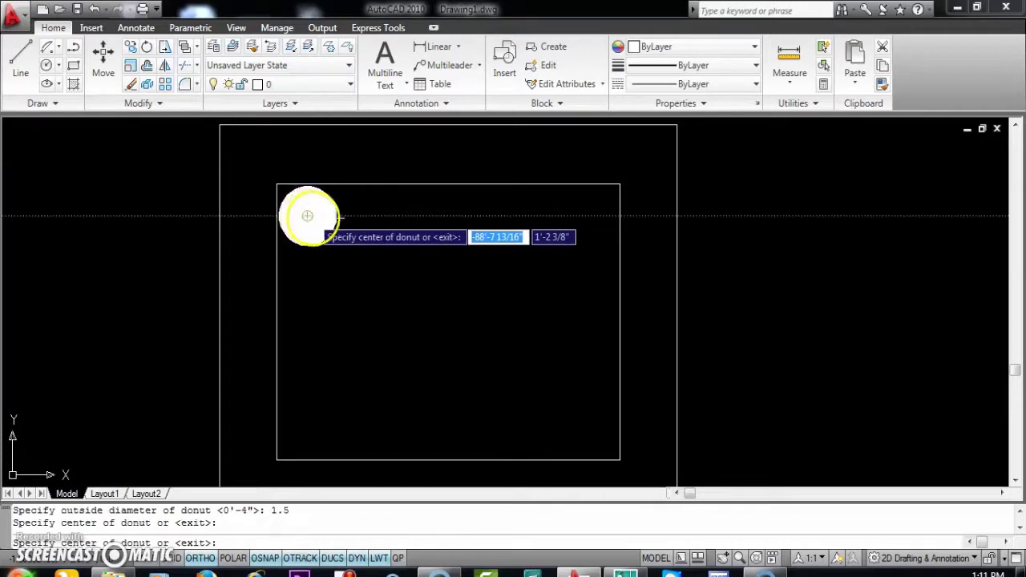
pyautogui.click(465, 216)
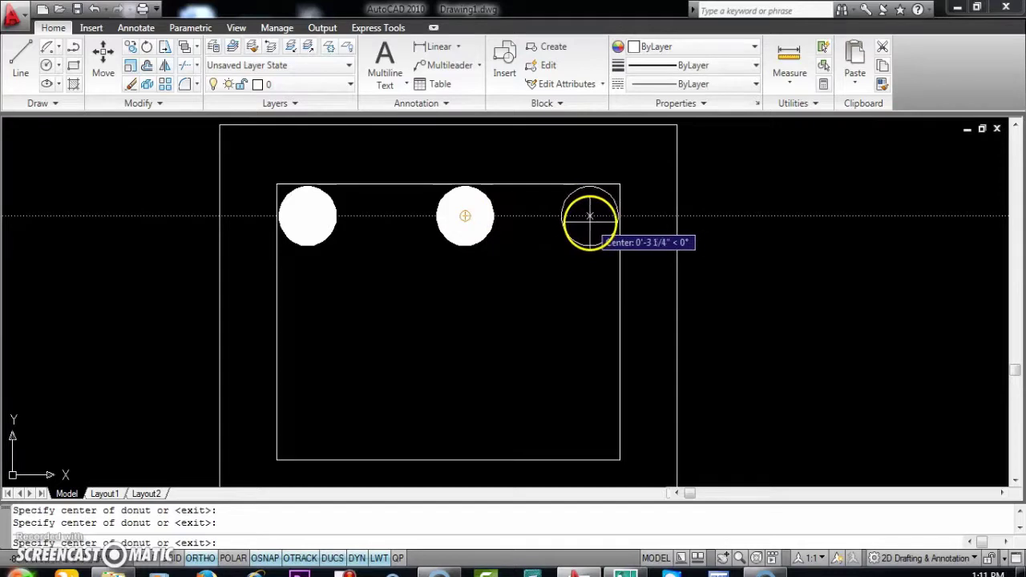
pyautogui.click(589, 215)
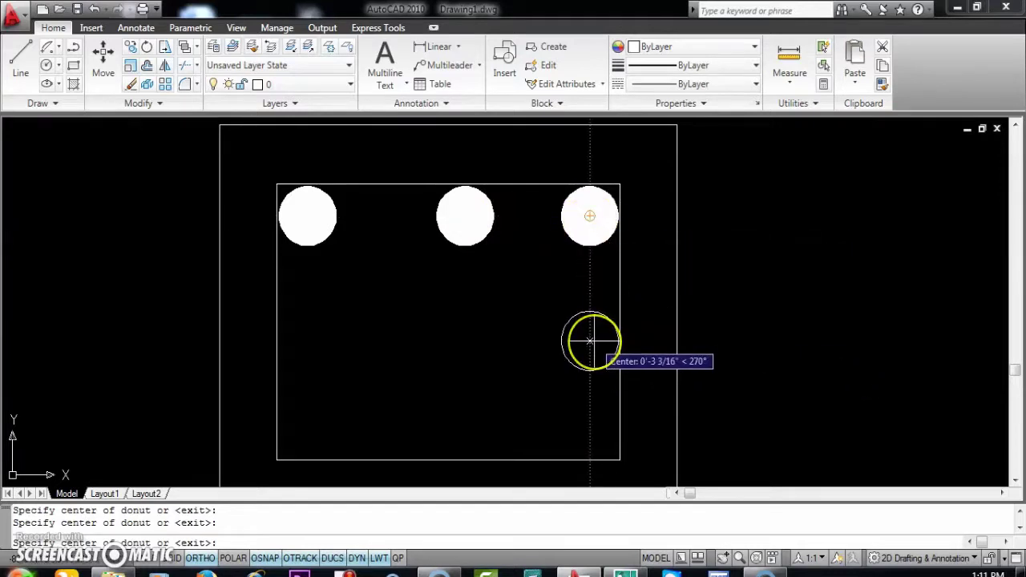
pyautogui.click(590, 341)
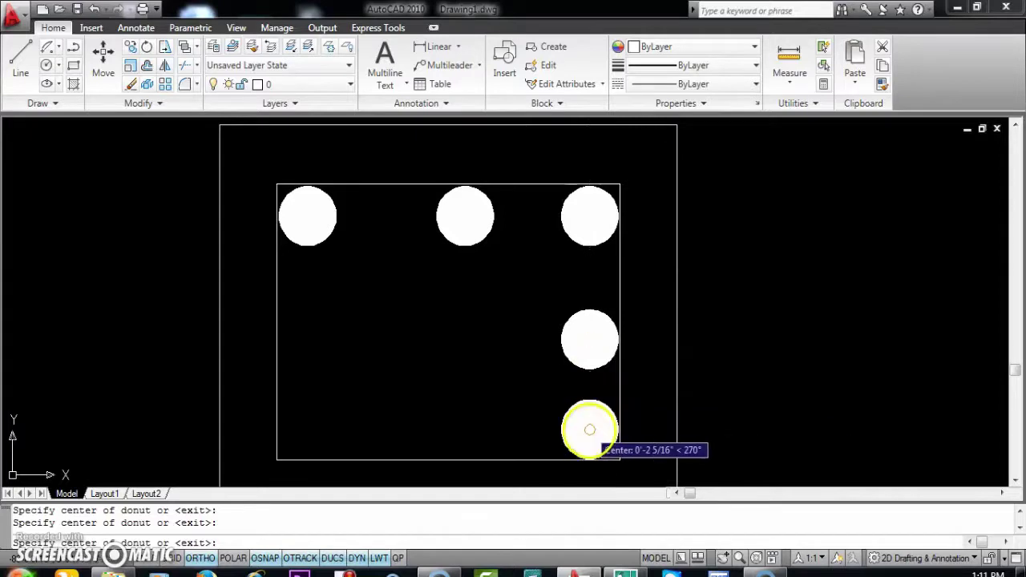
pyautogui.click(590, 430)
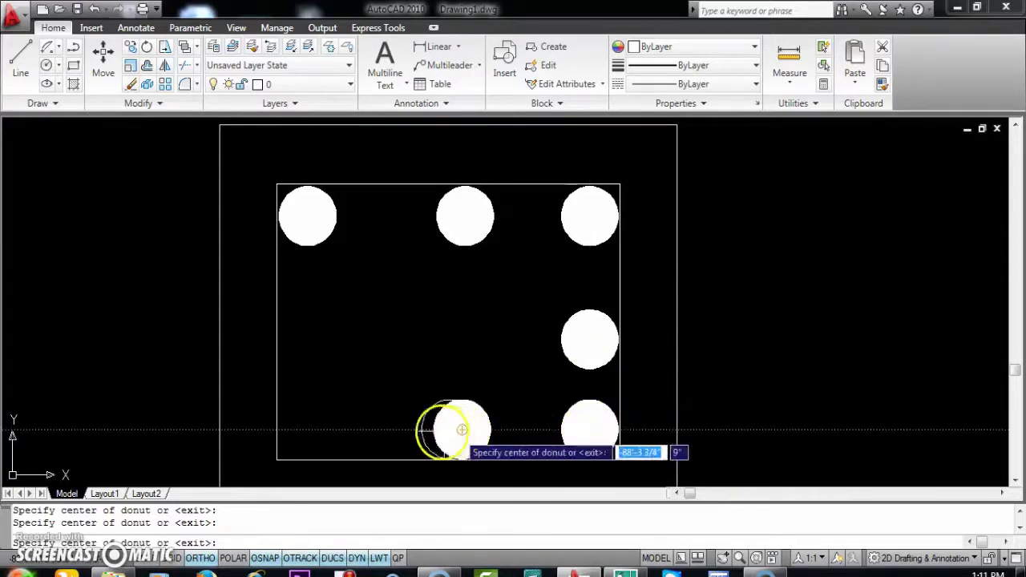
pyautogui.click(308, 430)
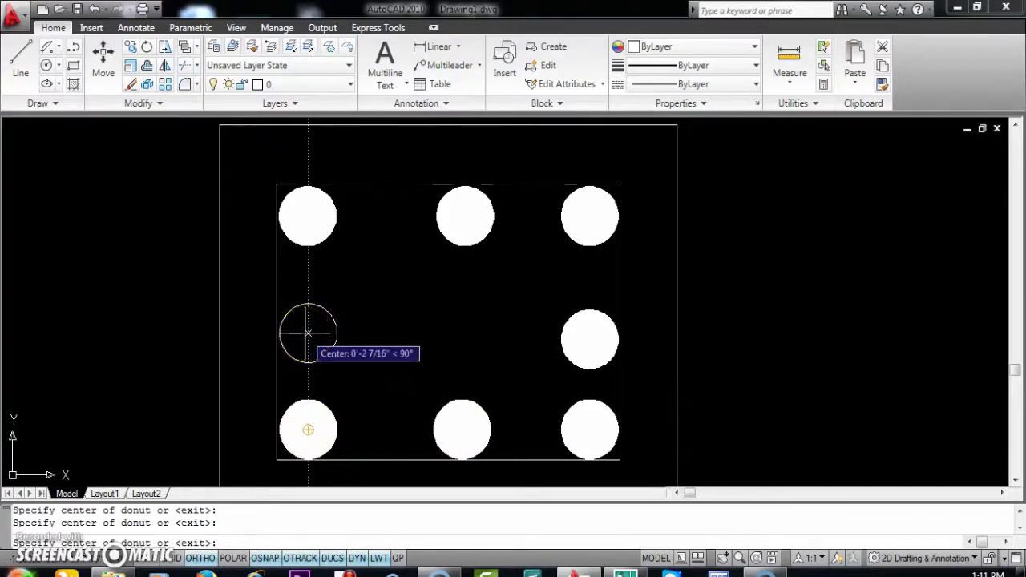
pyautogui.click(308, 333)
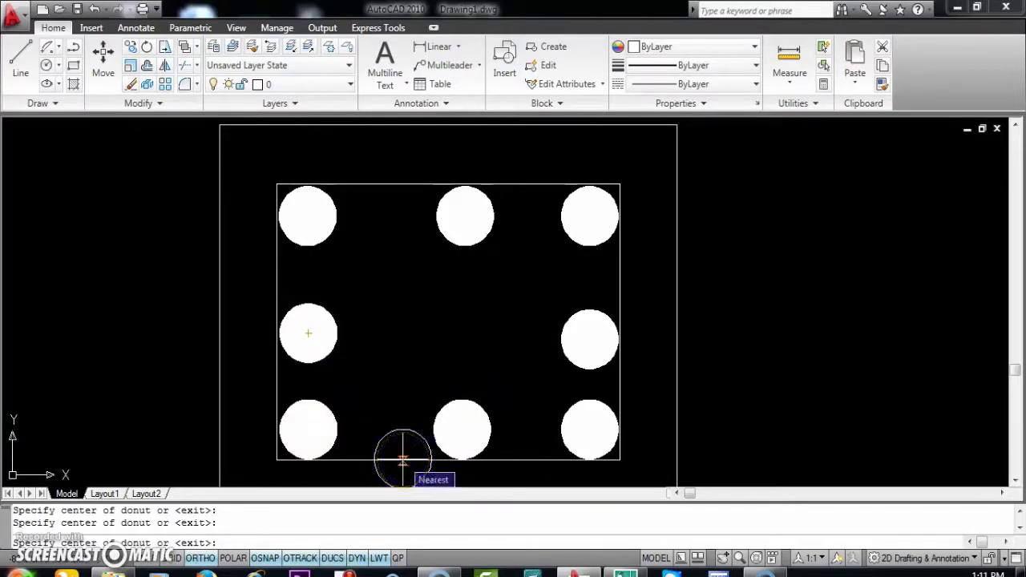
pyautogui.press('Escape')
pyautogui.scroll(-2, 508, 353)
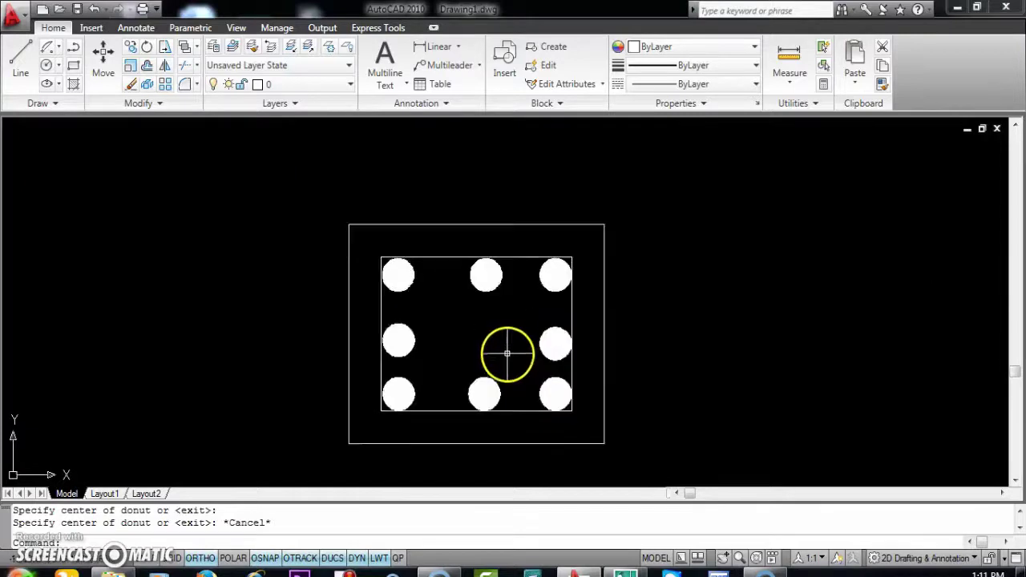
pyautogui.scroll(1, 508, 352)
pyautogui.scroll(1, 438, 282)
pyautogui.scroll(-3, 456, 305)
pyautogui.moveTo(456, 305); pyautogui.dragTo(466, 360, button='middle')
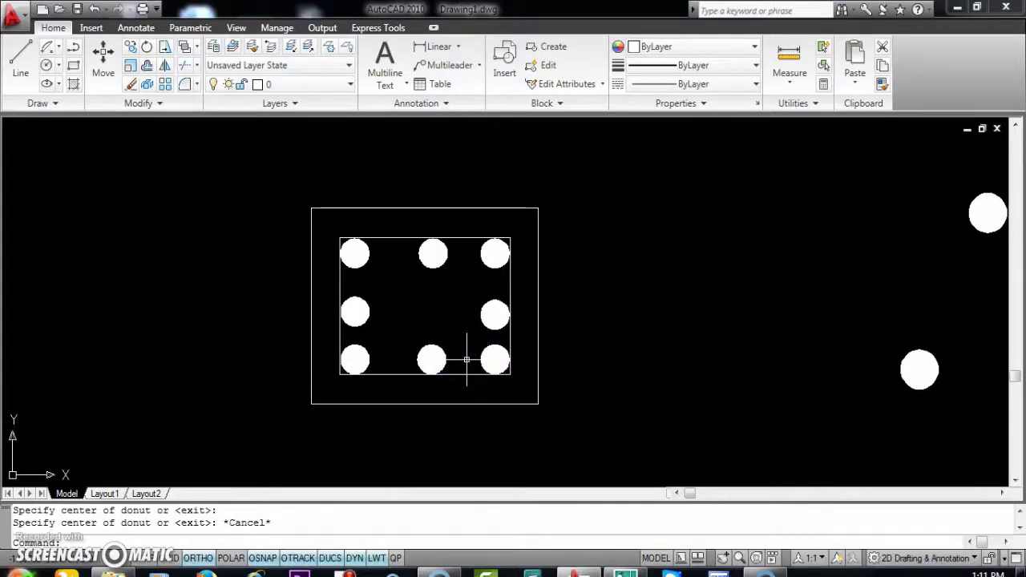
pyautogui.scroll(1, 467, 360)
pyautogui.scroll(-2, 470, 356)
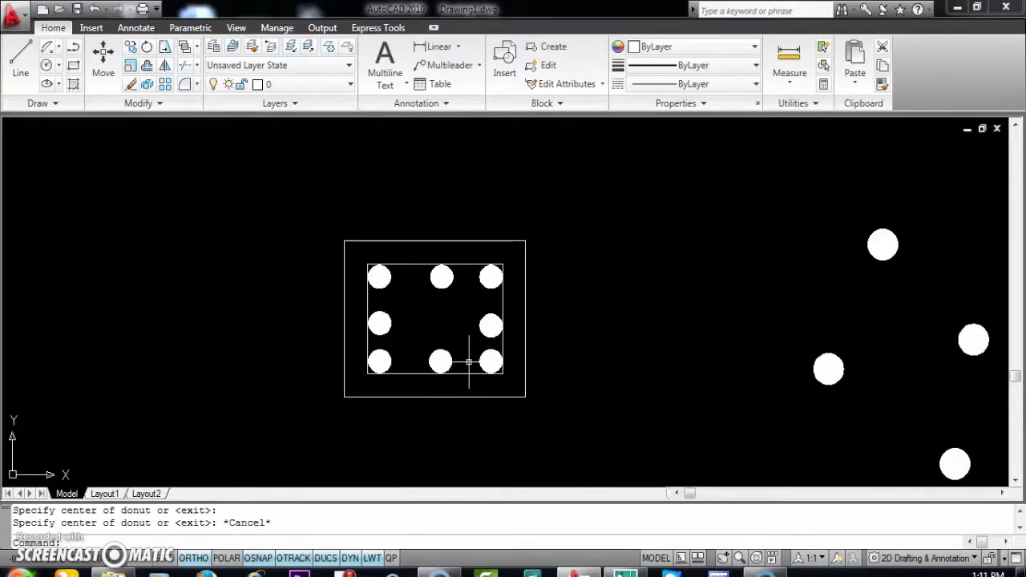
pyautogui.moveTo(470, 355); pyautogui.dragTo(481, 332, button='middle')
pyautogui.scroll(3, 494, 407)
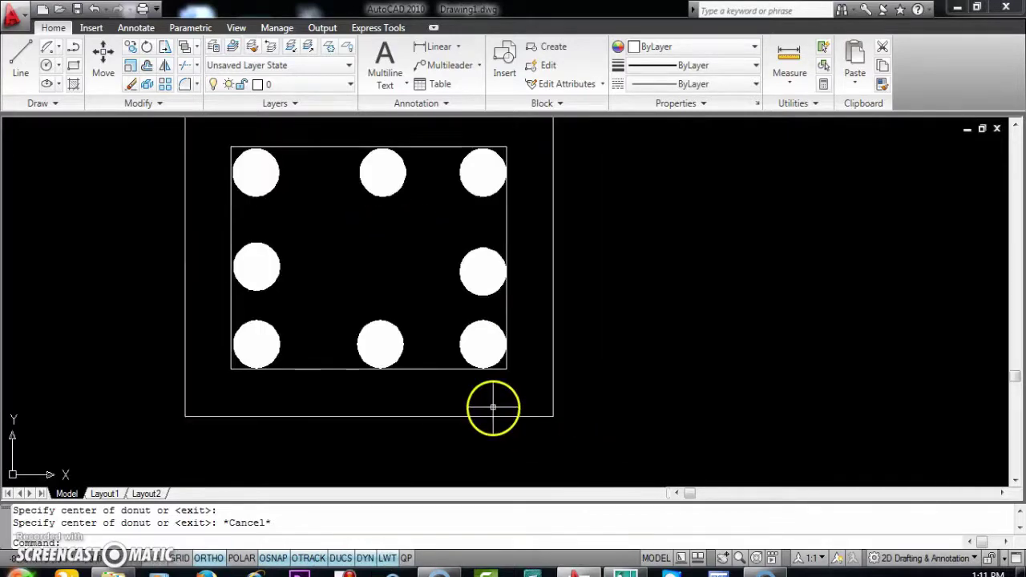
pyautogui.moveTo(495, 407)
pyautogui.mouseDown(button='middle')
pyautogui.moveTo(588, 465)
pyautogui.moveTo(556, 440)
pyautogui.mouseUp(button='middle')
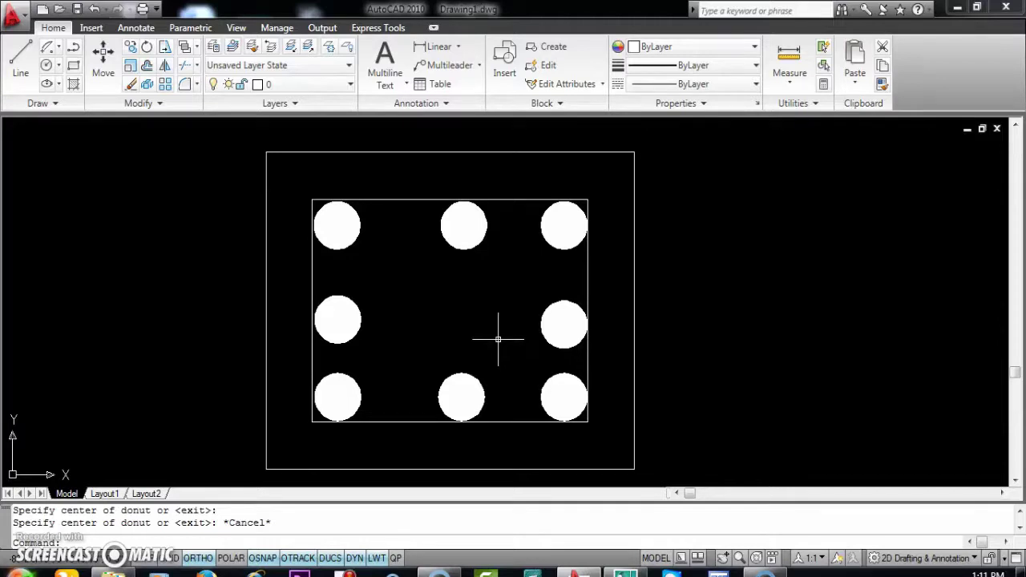
pyautogui.moveTo(498, 339); pyautogui.dragTo(278, 319, button='middle')
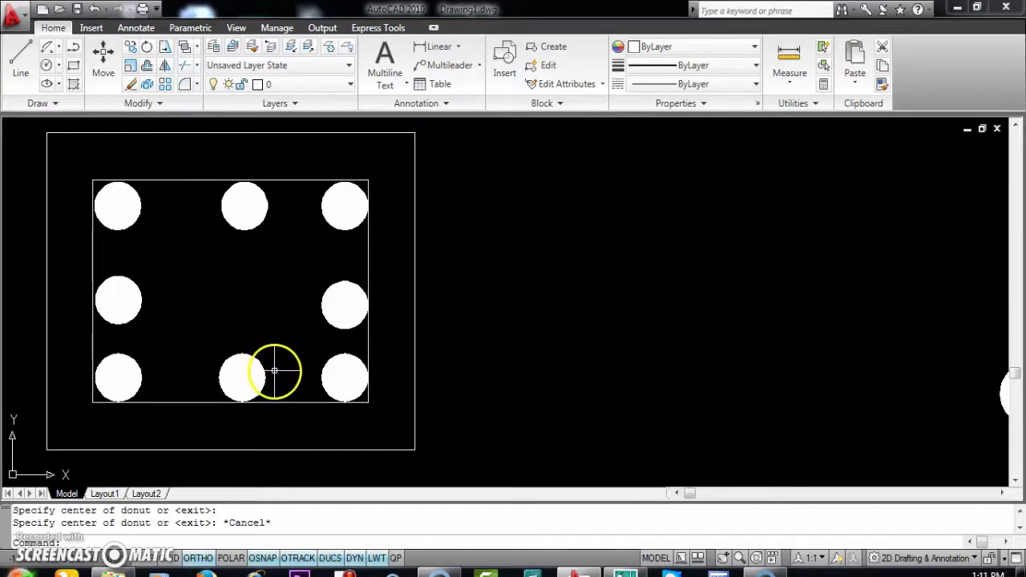
pyautogui.moveTo(270, 368); pyautogui.dragTo(484, 397, button='middle')
pyautogui.scroll(-2, 483, 397)
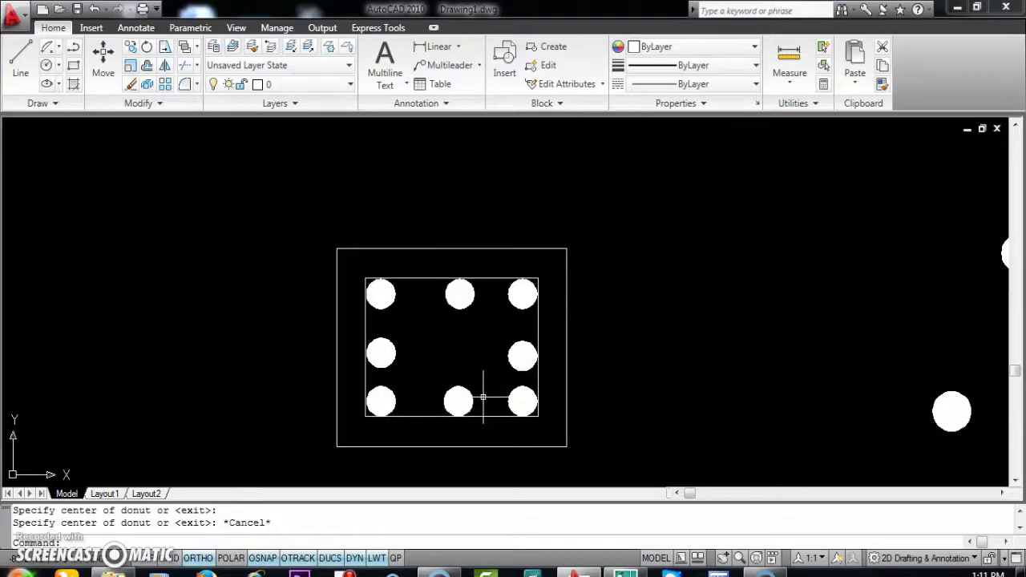
pyautogui.scroll(3, 484, 397)
pyautogui.scroll(-2, 470, 382)
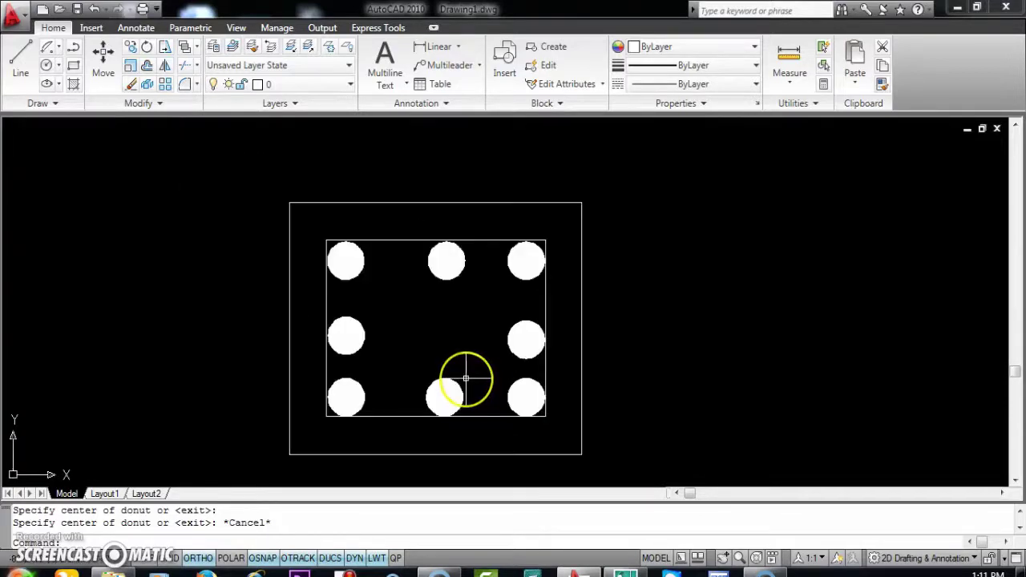
pyautogui.moveTo(468, 378)
pyautogui.mouseDown(button='middle')
pyautogui.moveTo(468, 350)
pyautogui.moveTo(479, 371)
pyautogui.mouseUp(button='middle')
pyautogui.scroll(1, 467, 351)
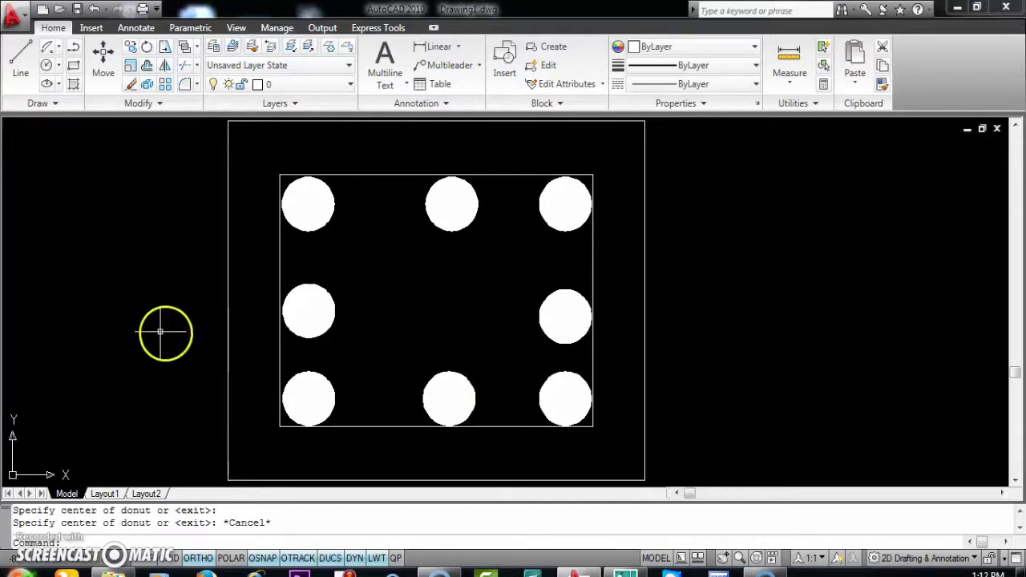
pyautogui.moveTo(163, 332); pyautogui.dragTo(594, 332, button='middle')
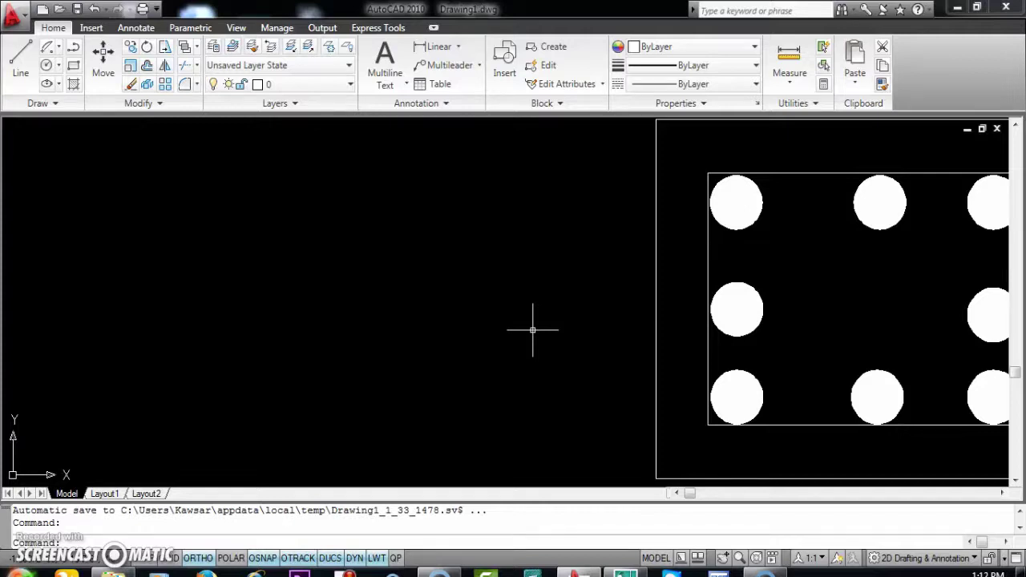
# - Cancel the running command and start the Line tool from the expanded Draw panel
pyautogui.press('Escape')
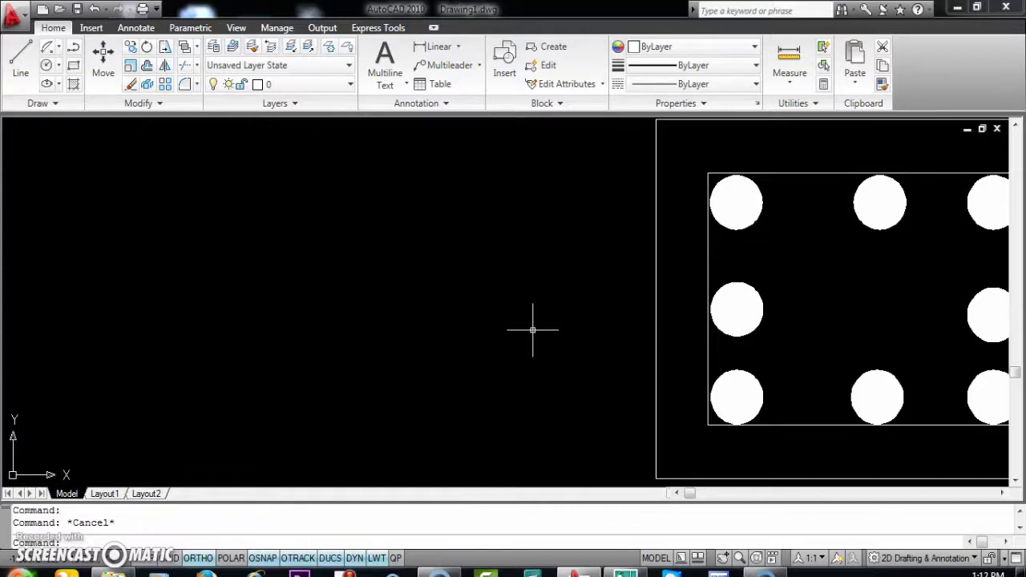
pyautogui.click(104, 180)
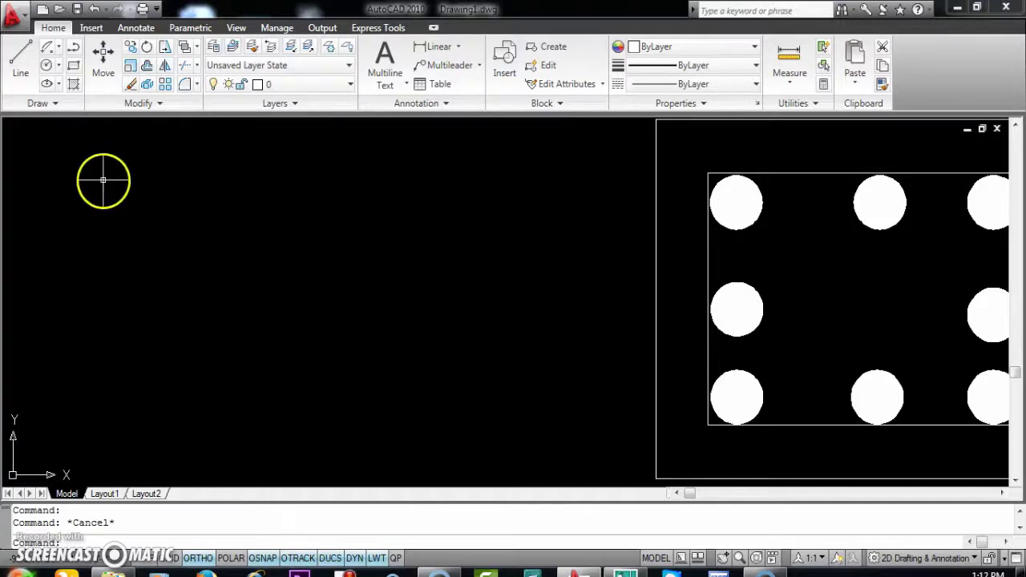
pyautogui.click(65, 108)
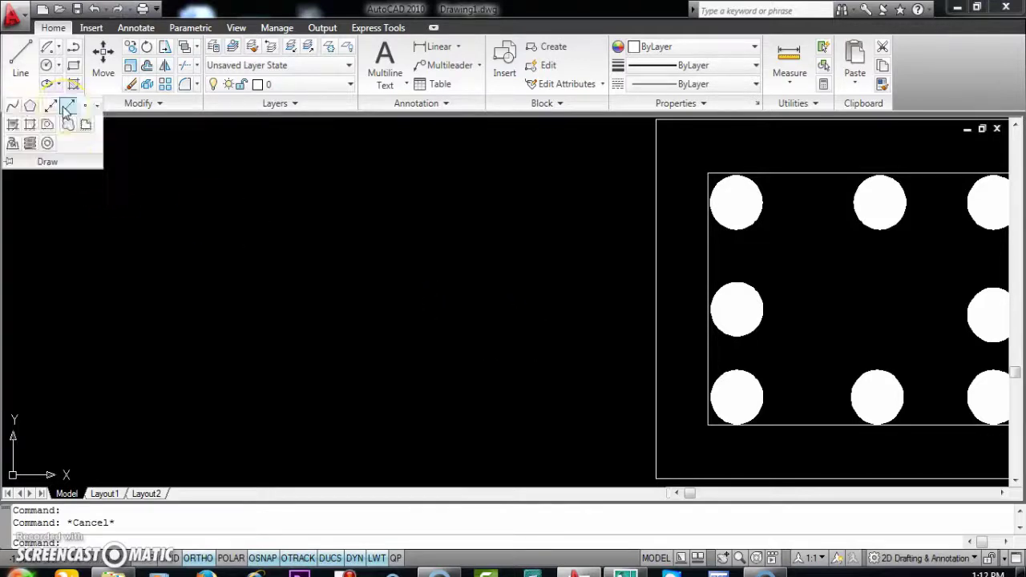
pyautogui.click(88, 153)
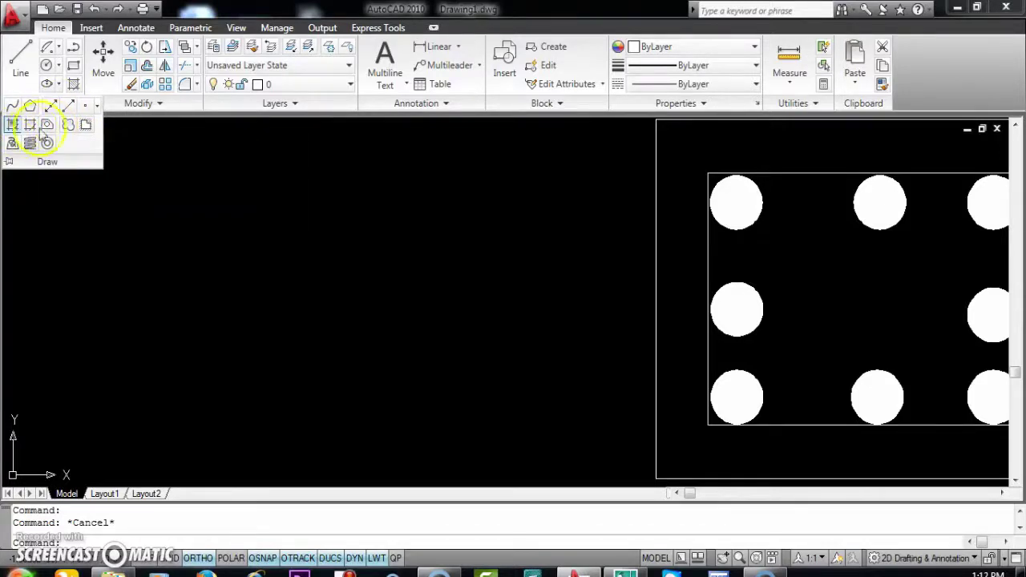
pyautogui.click(53, 104)
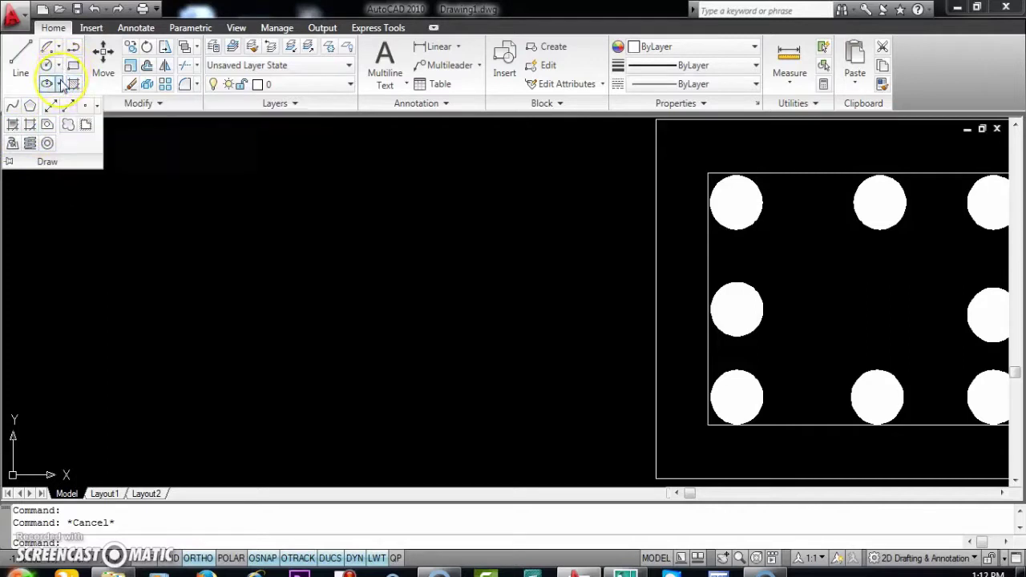
pyautogui.click(61, 85)
pyautogui.click(61, 84)
pyautogui.click(61, 84)
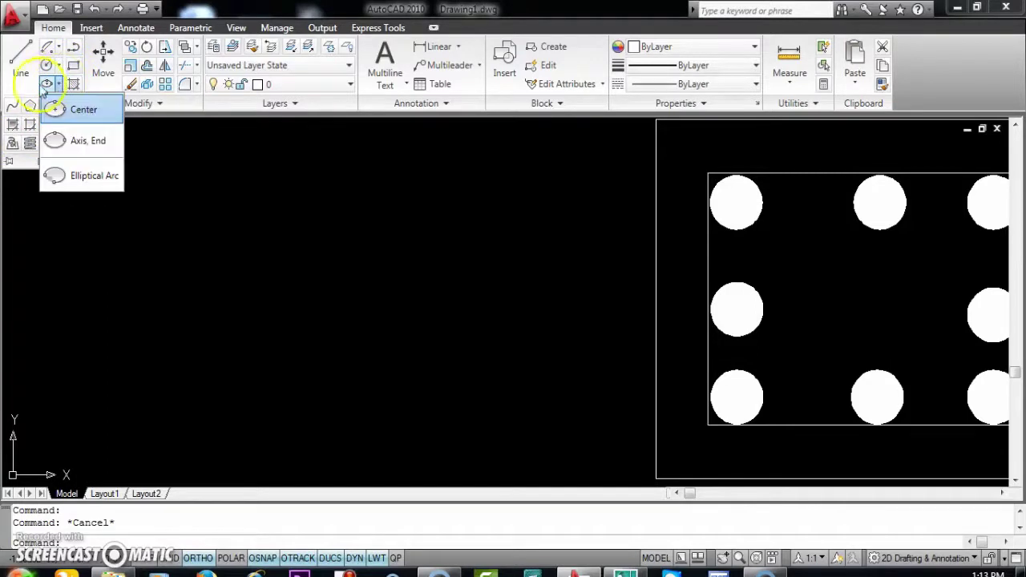
pyautogui.click(17, 82)
pyautogui.click(17, 89)
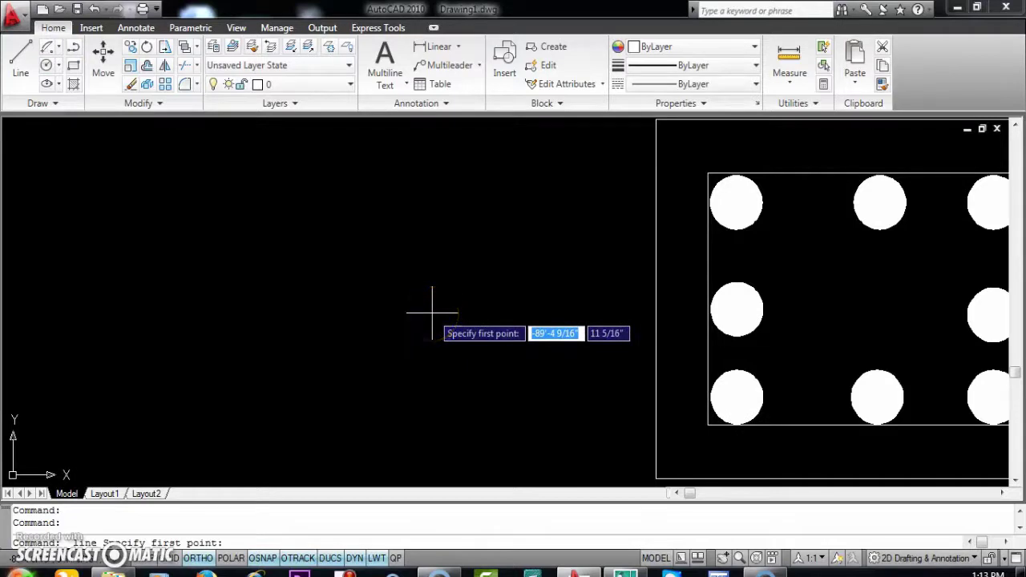
# - Start POLYGON with 7 sides, after cancelling an accidental line command
pyautogui.write('p')
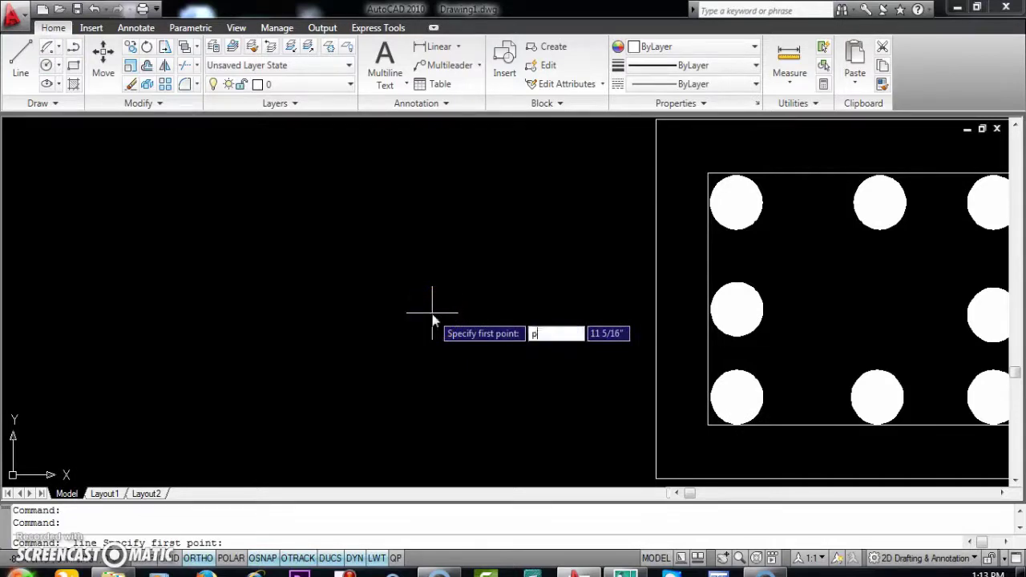
pyautogui.write('ol')
pyautogui.press('Return')
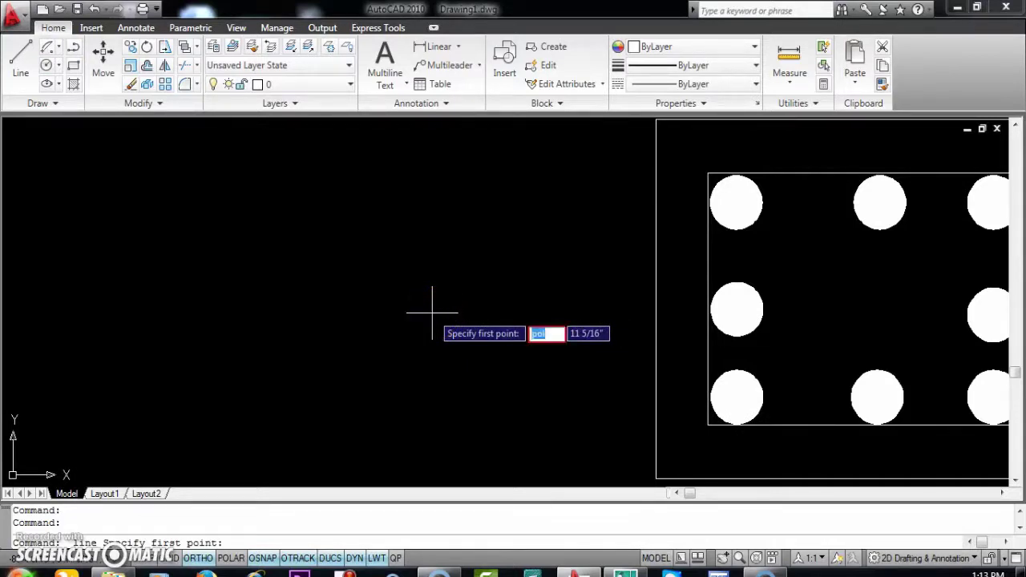
pyautogui.press('Escape')
pyautogui.press('Escape')
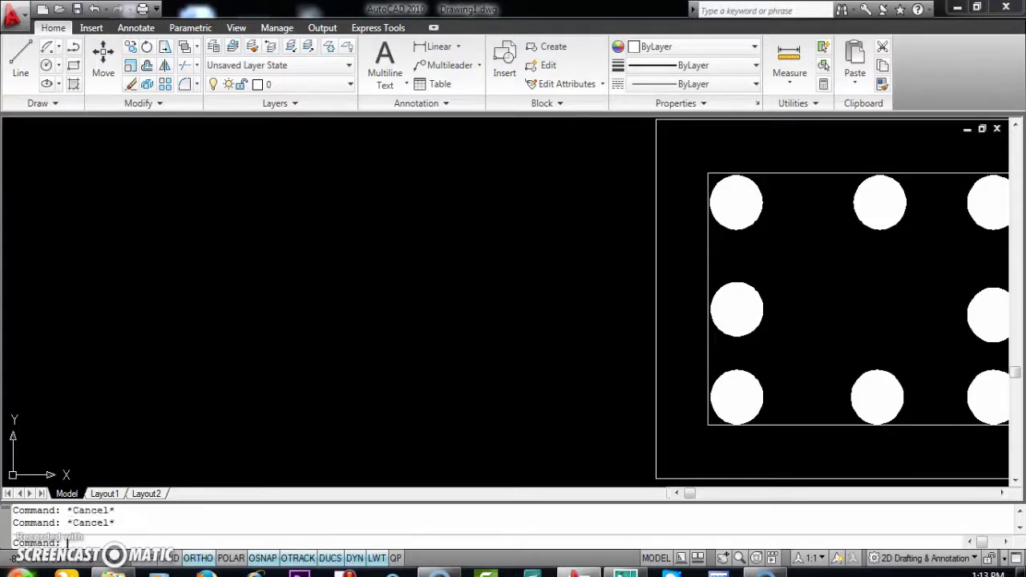
pyautogui.write('pol')
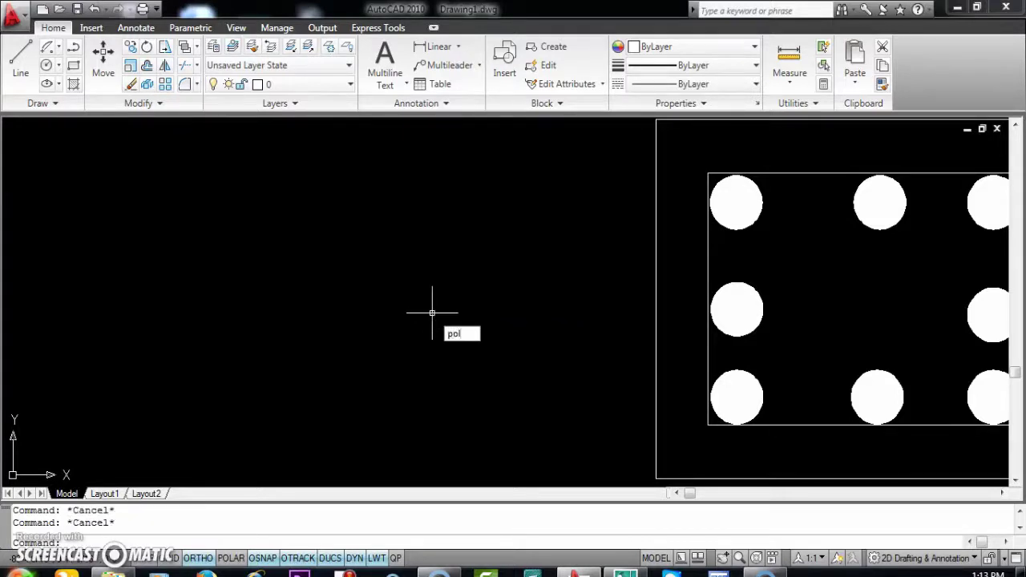
pyautogui.press('Return')
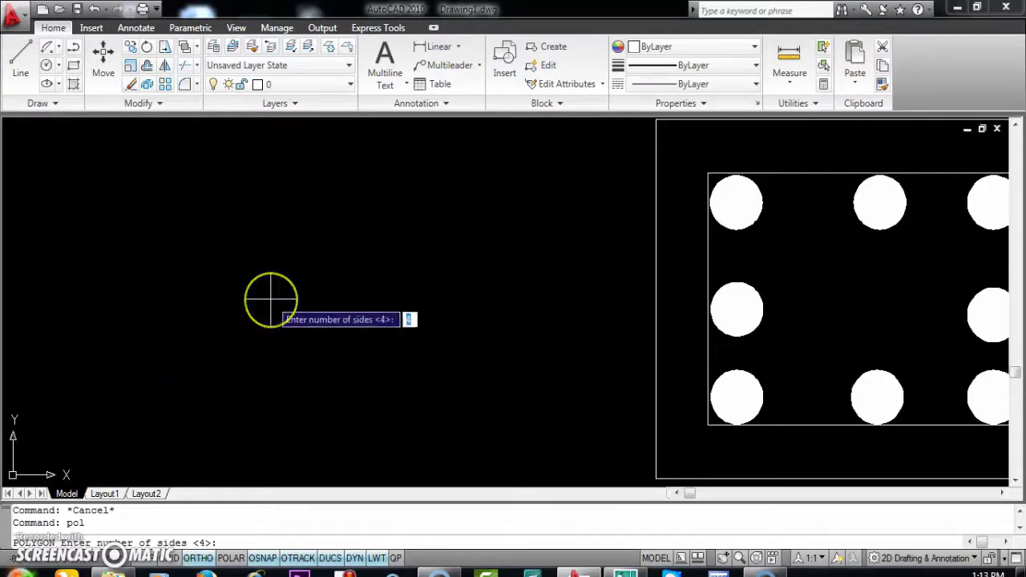
pyautogui.write('7')
pyautogui.press('Return')
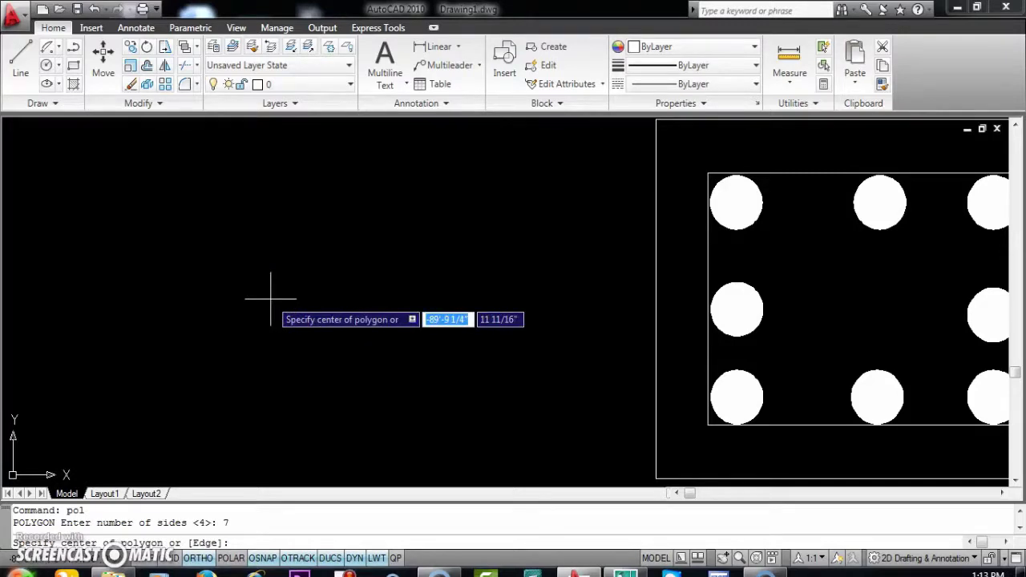
# - Centre the heptagon left of the donut rectangle, inscribed in a circle of radius 24
pyautogui.click(257, 249)
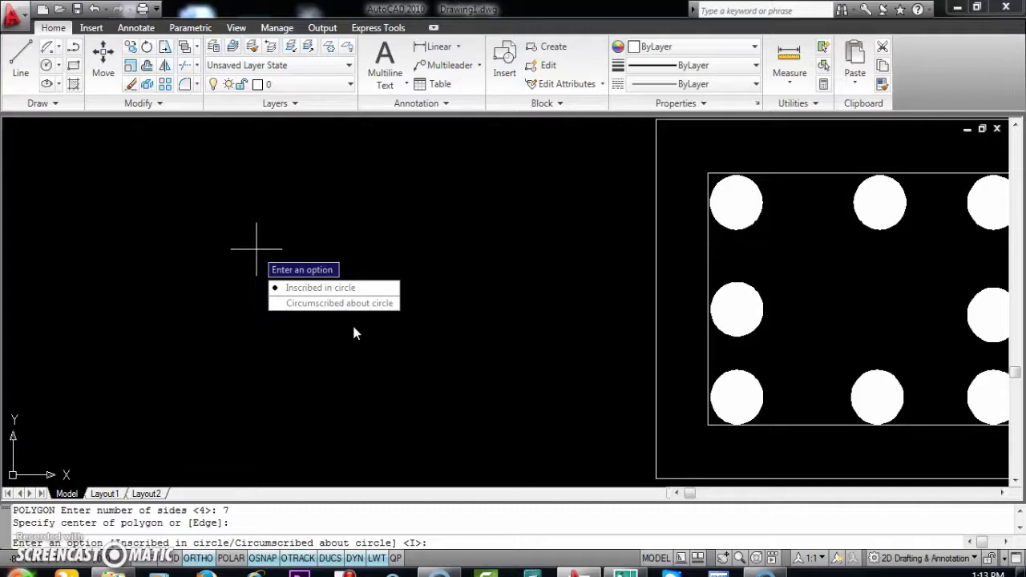
pyautogui.click(409, 530)
pyautogui.press('Return')
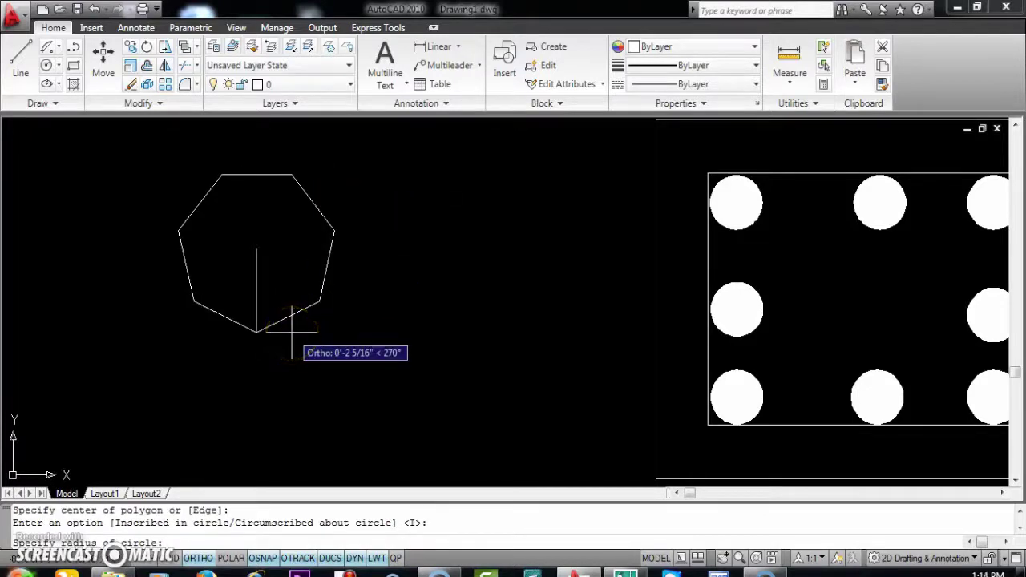
pyautogui.write('24')
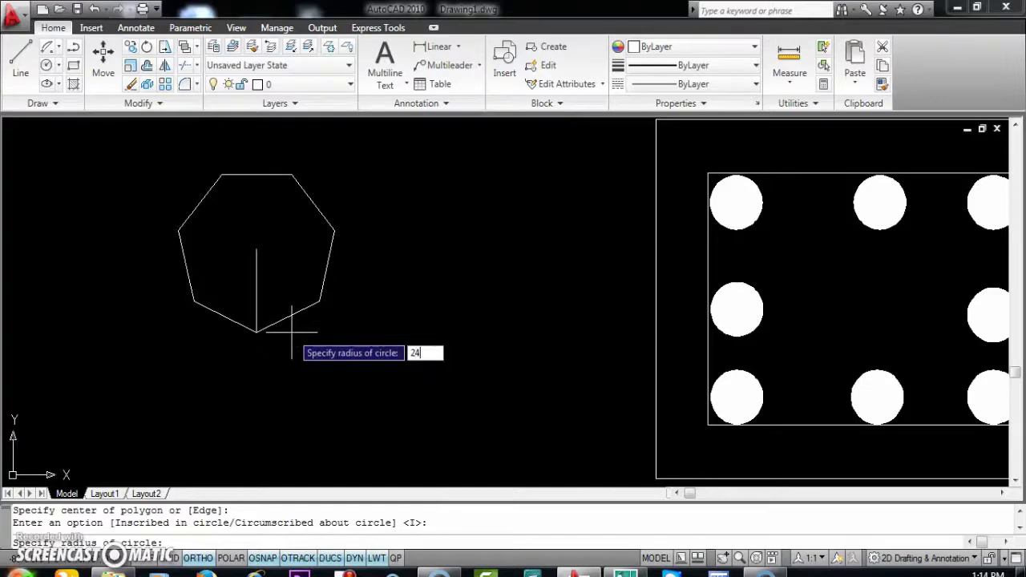
pyautogui.press('Return')
# - Select the large heptagon with a selection window
pyautogui.click(281, 332)
pyautogui.scroll(-5, 280, 332)
pyautogui.scroll(4, 280, 313)
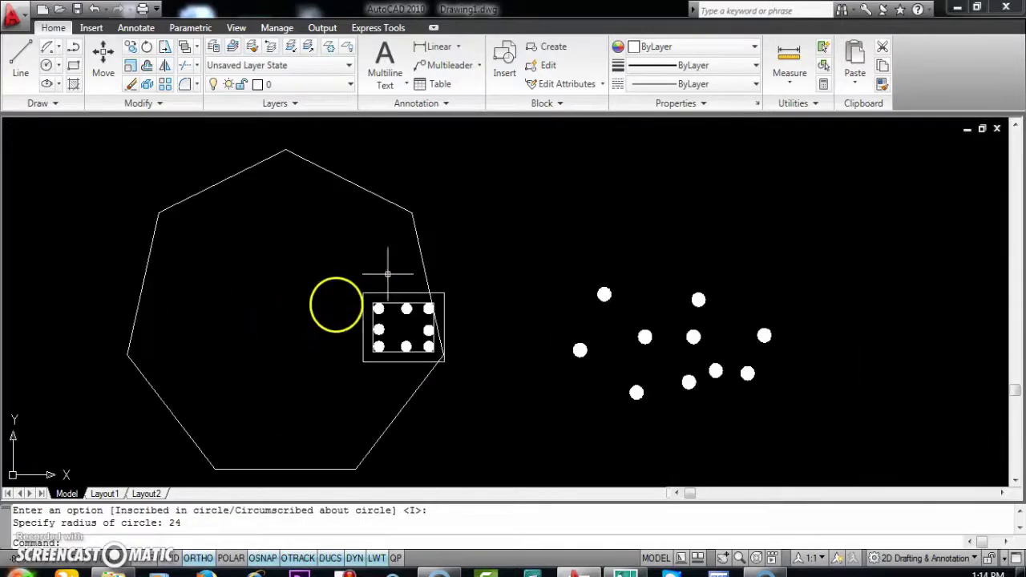
pyautogui.click(466, 229)
pyautogui.click(355, 195)
# - Pan to frame the heptagon and switch the workspace to AutoCAD Classic
pyautogui.moveTo(301, 300); pyautogui.dragTo(383, 271, button='middle')
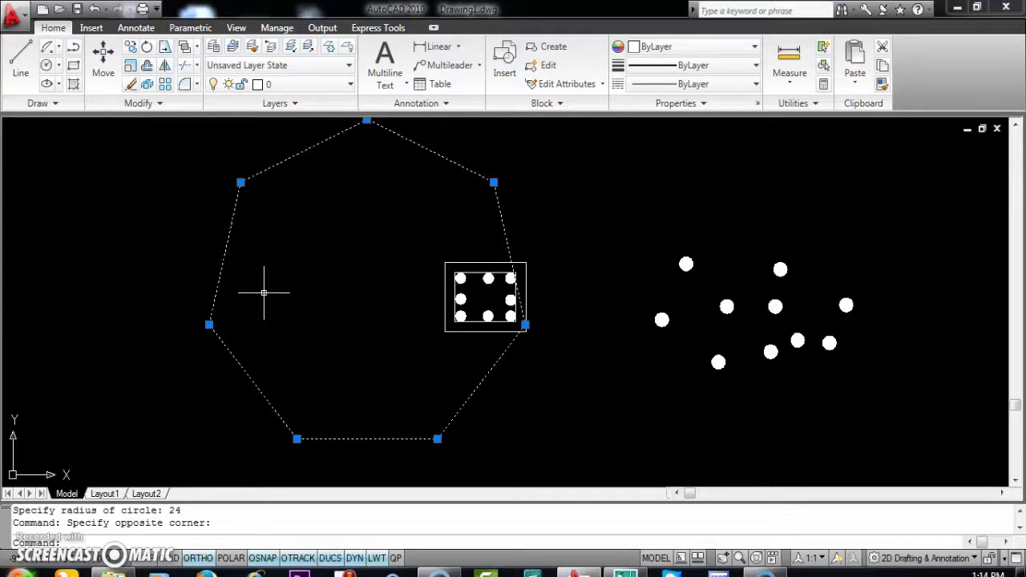
pyautogui.moveTo(267, 287); pyautogui.dragTo(346, 333, button='middle')
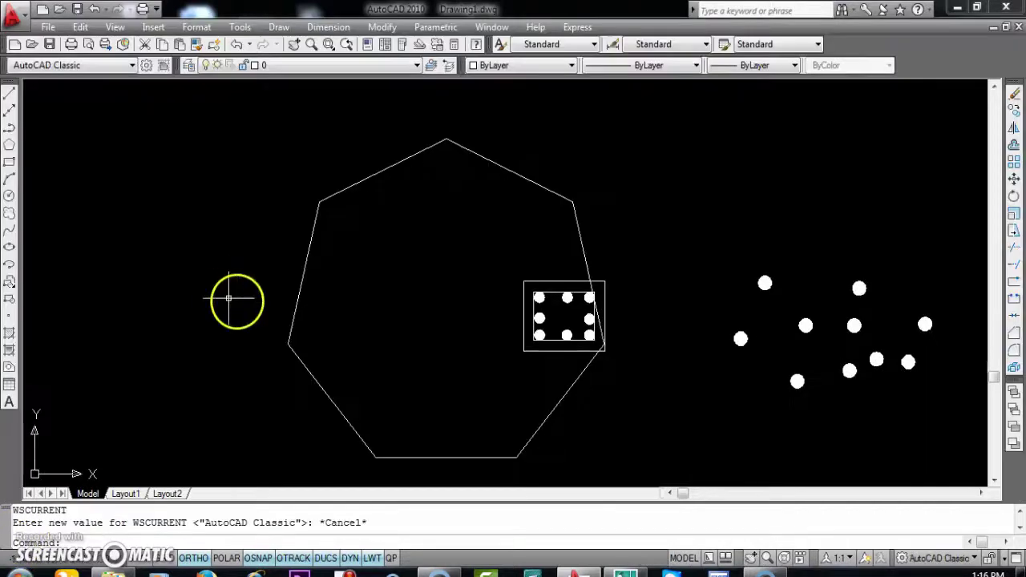
pyautogui.moveTo(236, 298); pyautogui.dragTo(356, 316, button='middle')
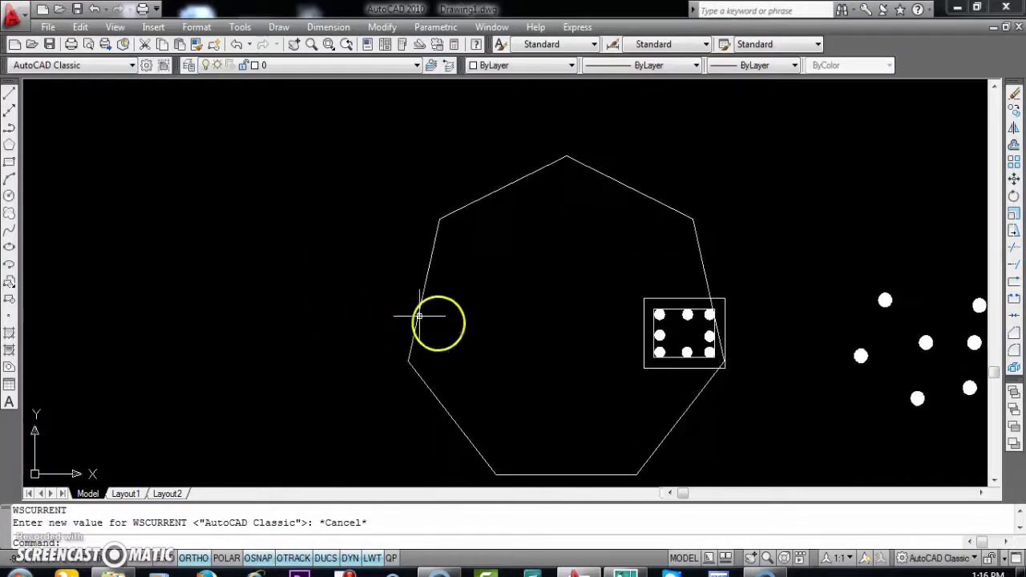
pyautogui.click(954, 561)
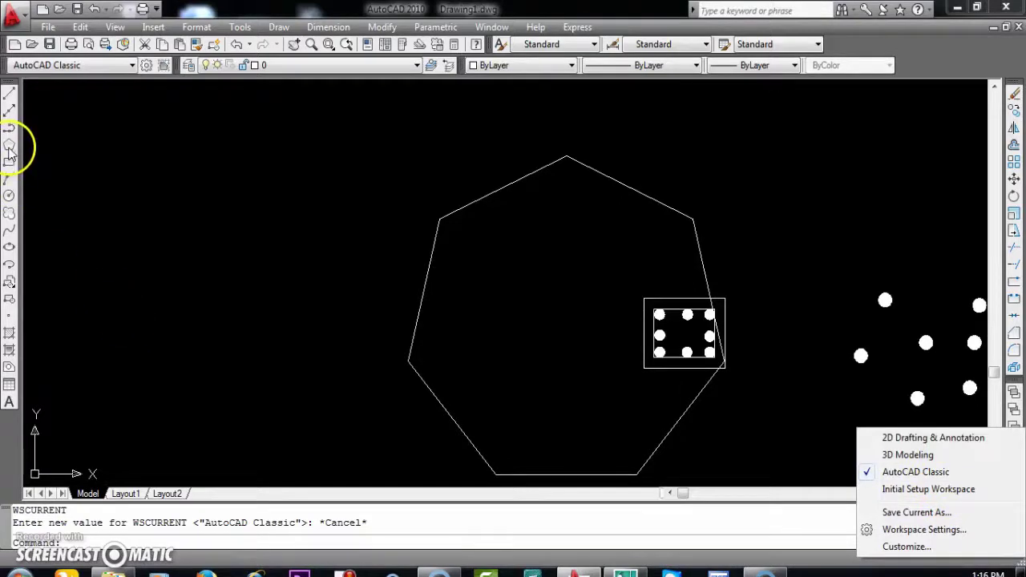
pyautogui.click(172, 165)
pyautogui.click(107, 165)
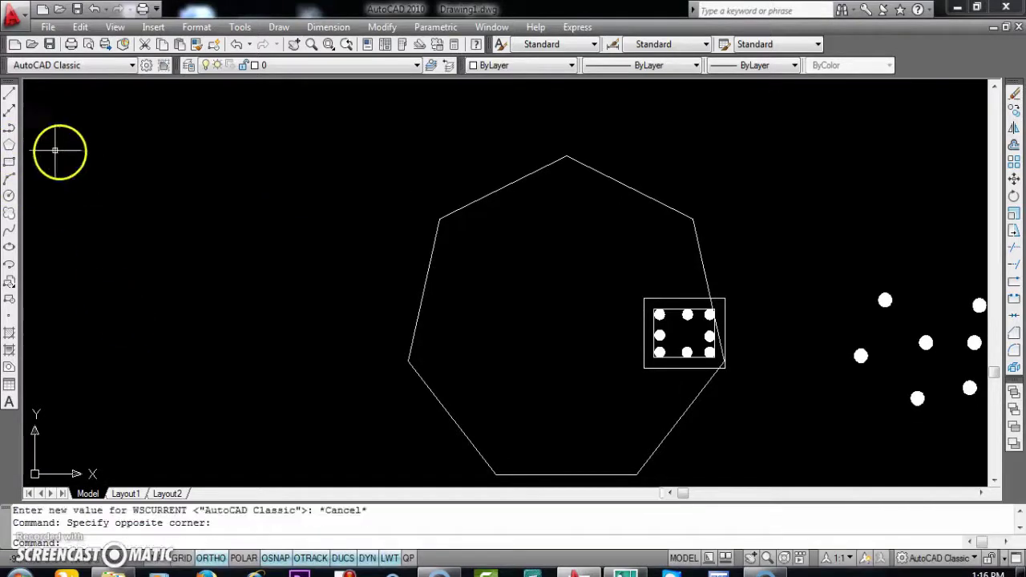
# - Draw a 7-sided polygon left of the large heptagon, inscribed with radius 12
pyautogui.click(9, 145)
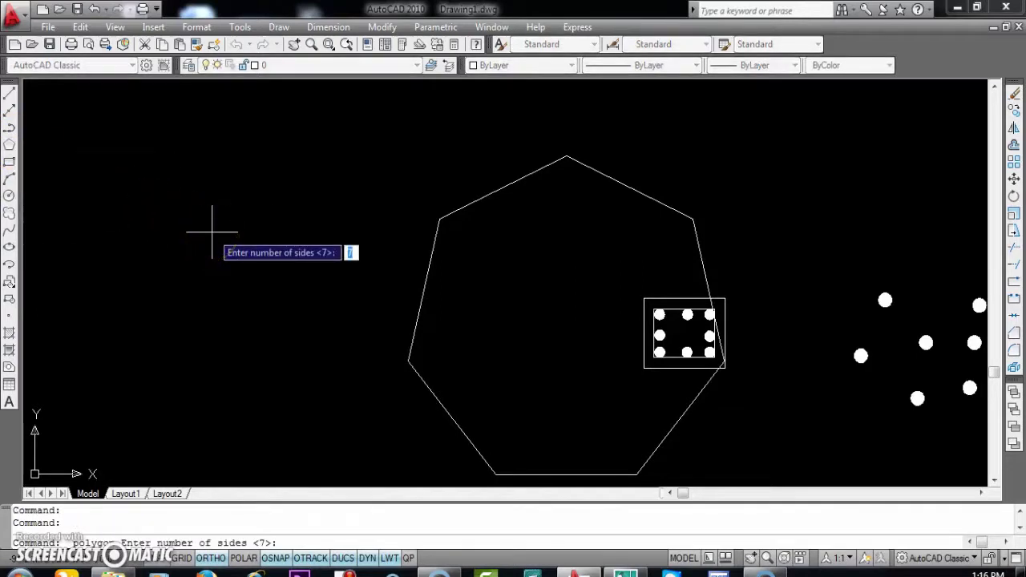
pyautogui.rightClick(327, 331)
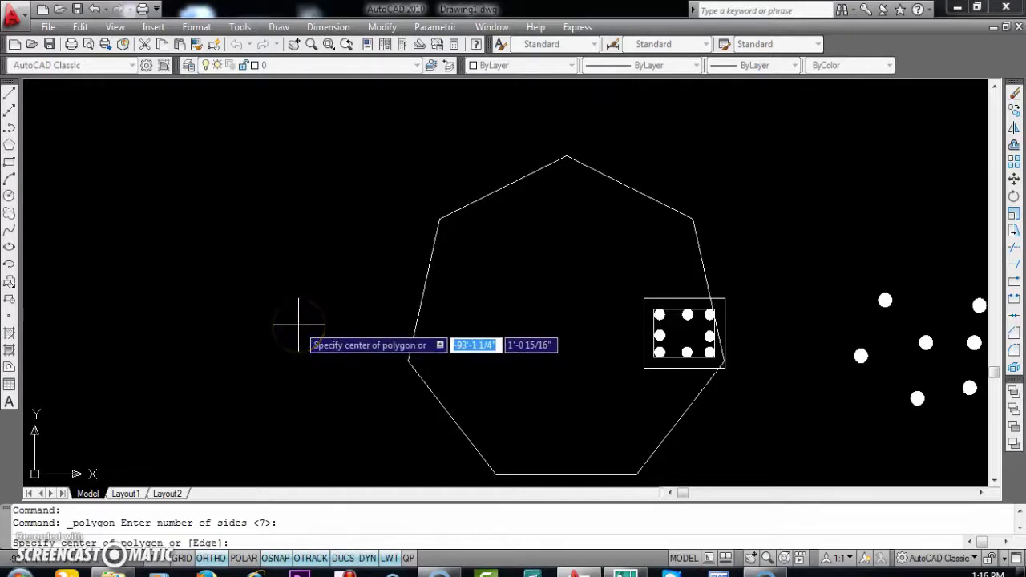
pyautogui.click(215, 257)
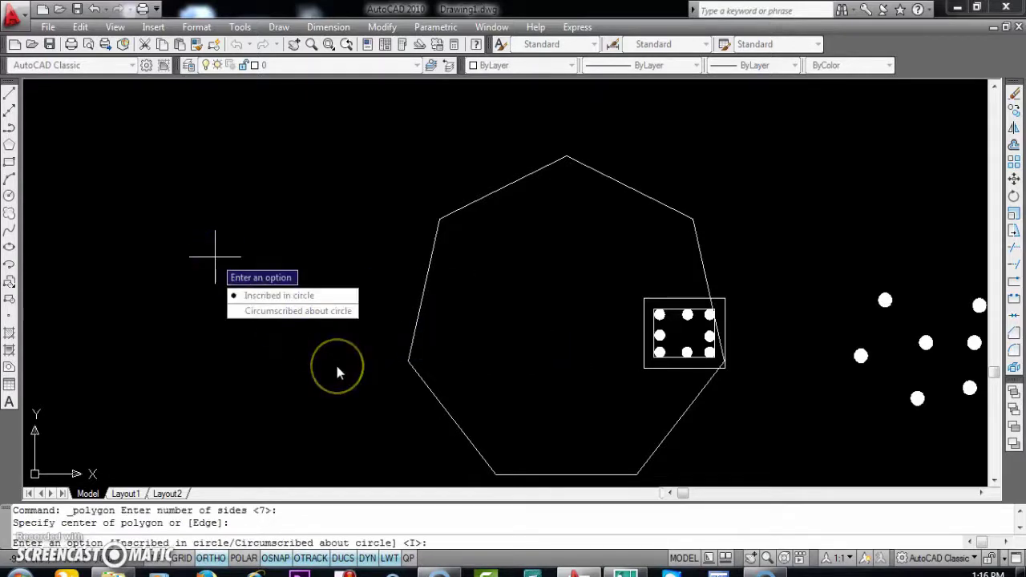
pyautogui.press('Return')
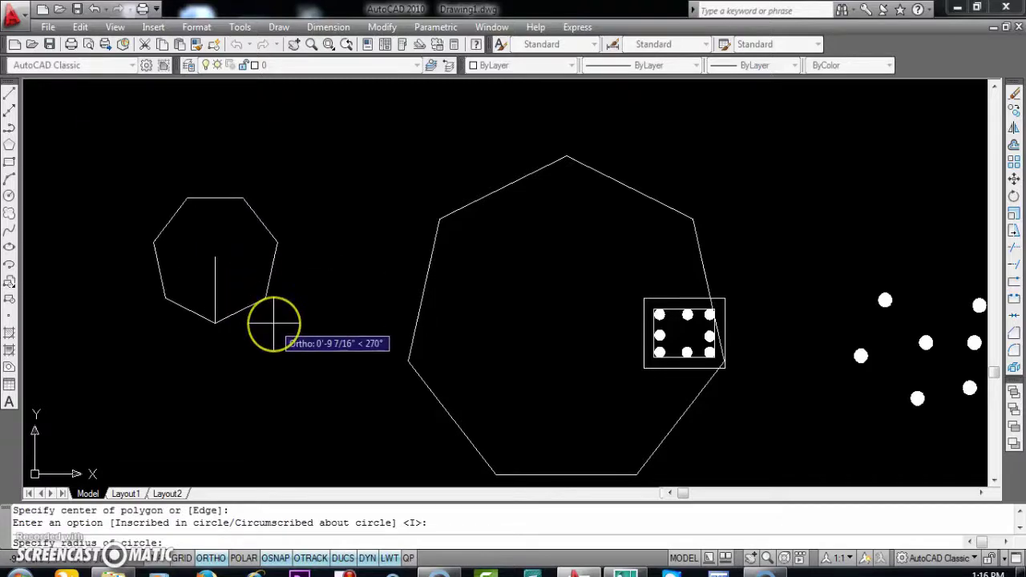
pyautogui.write('12')
pyautogui.press('Return')
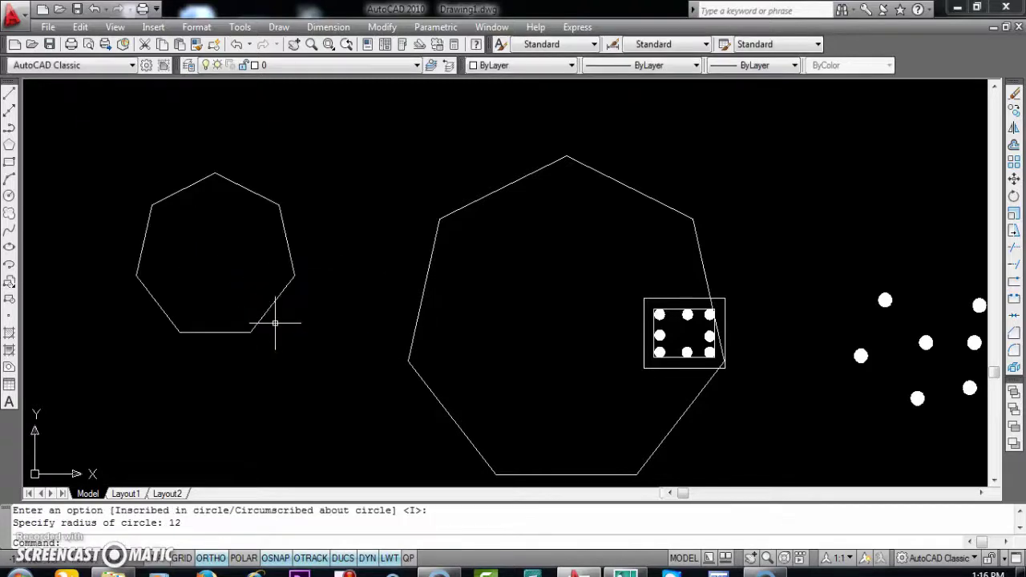
pyautogui.moveTo(265, 321)
pyautogui.mouseDown(button='middle')
pyautogui.moveTo(310, 307)
pyautogui.moveTo(357, 366)
pyautogui.mouseUp(button='middle')
pyautogui.scroll(-1, 309, 307)
pyautogui.scroll(2, 309, 298)
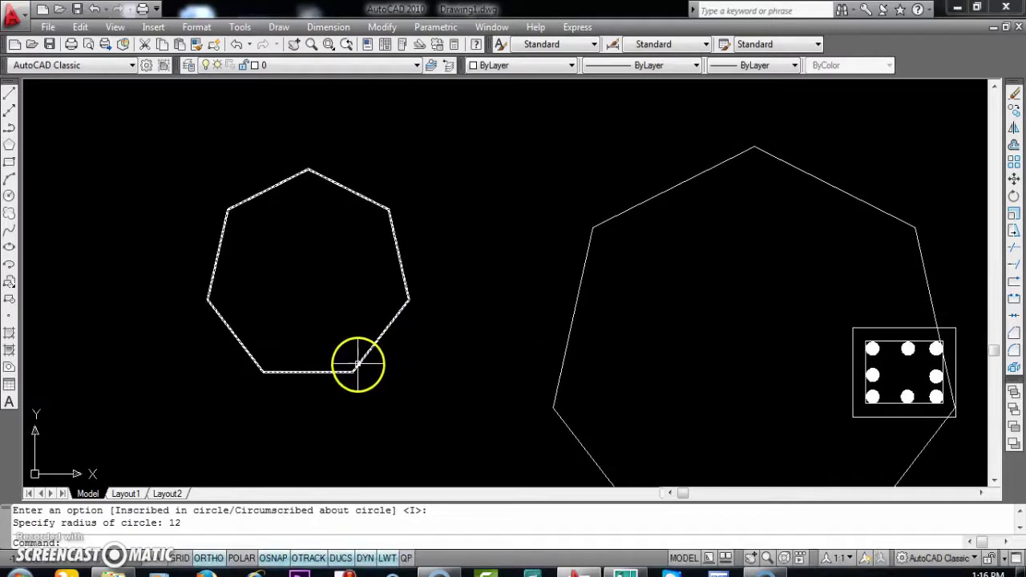
pyautogui.click(12, 179)
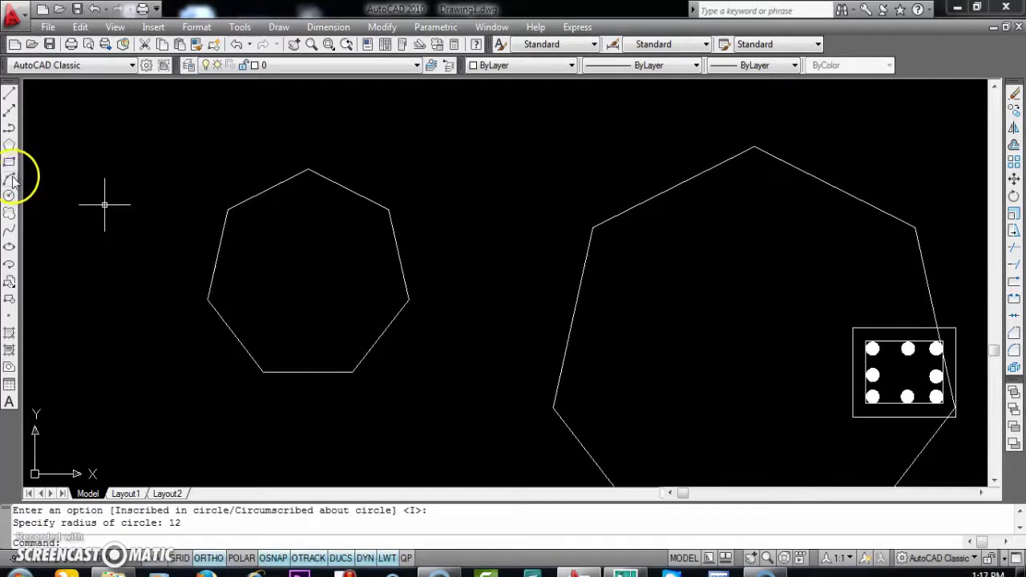
pyautogui.click(926, 567)
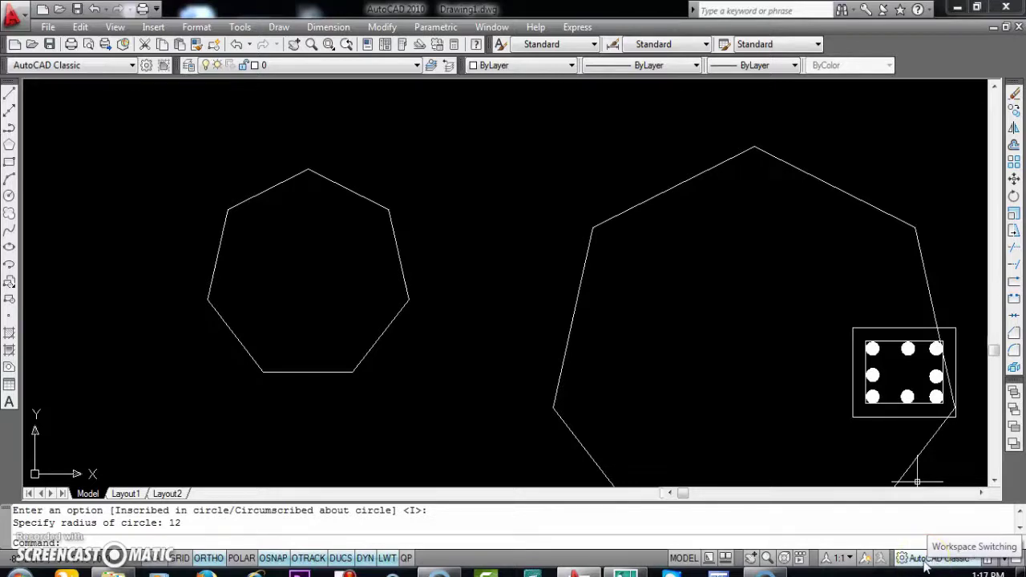
pyautogui.click(436, 571)
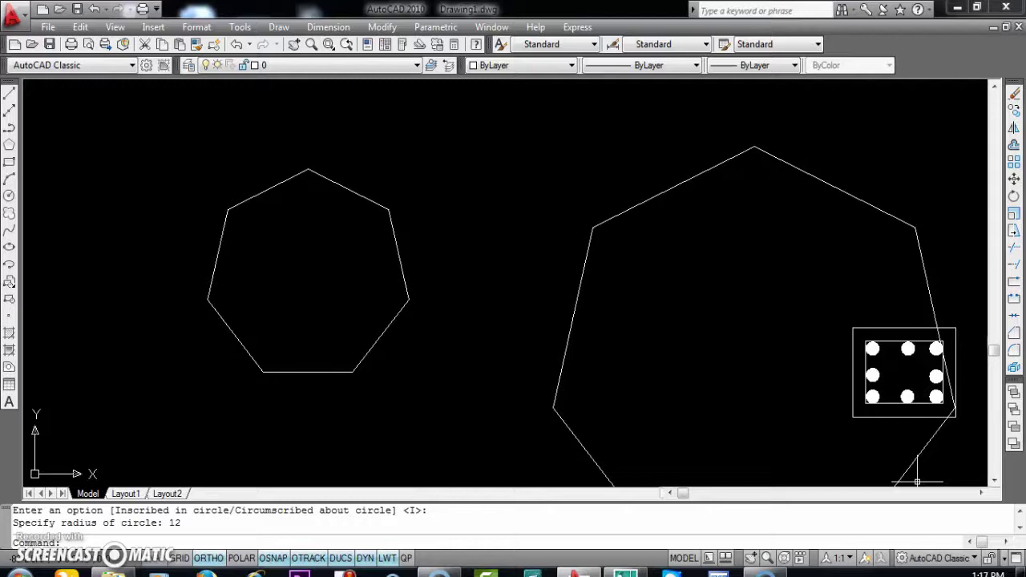
pyautogui.click(365, 544)
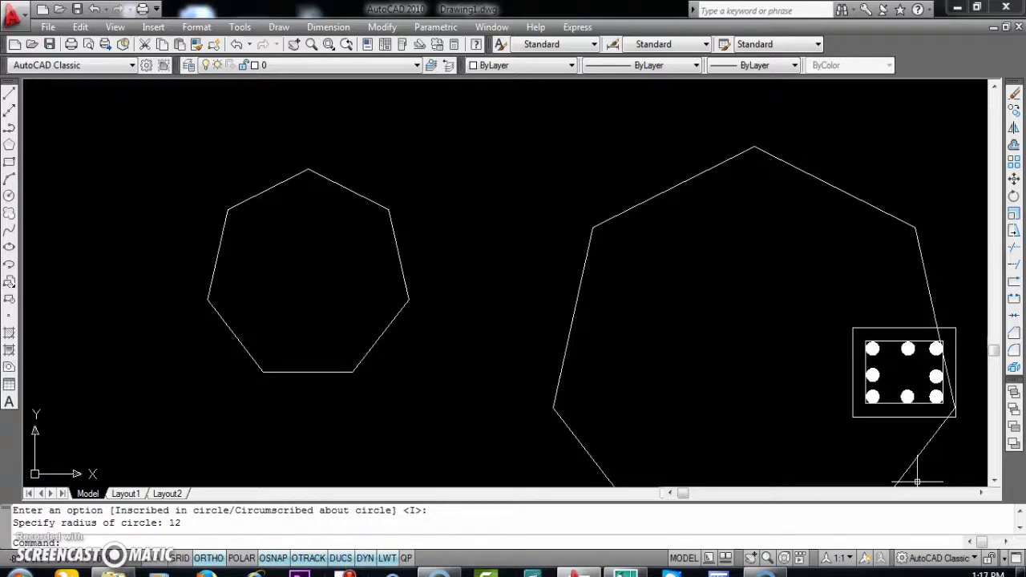